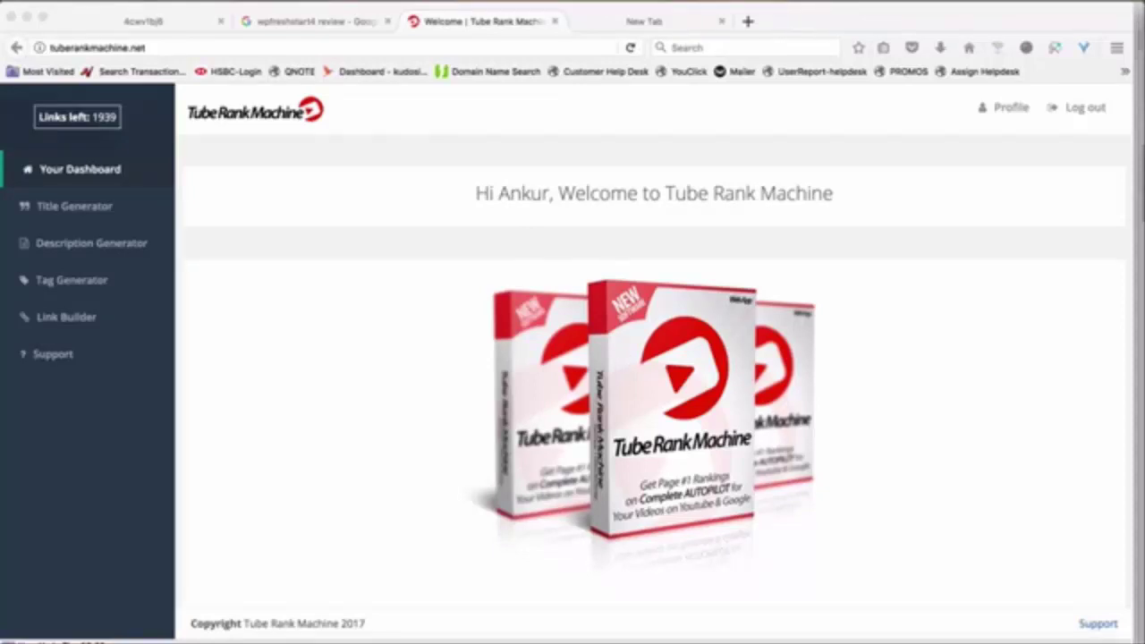
- Switch to the browser tab with the Google results for 'wpfreshstart4 review'
left_click(319, 22)
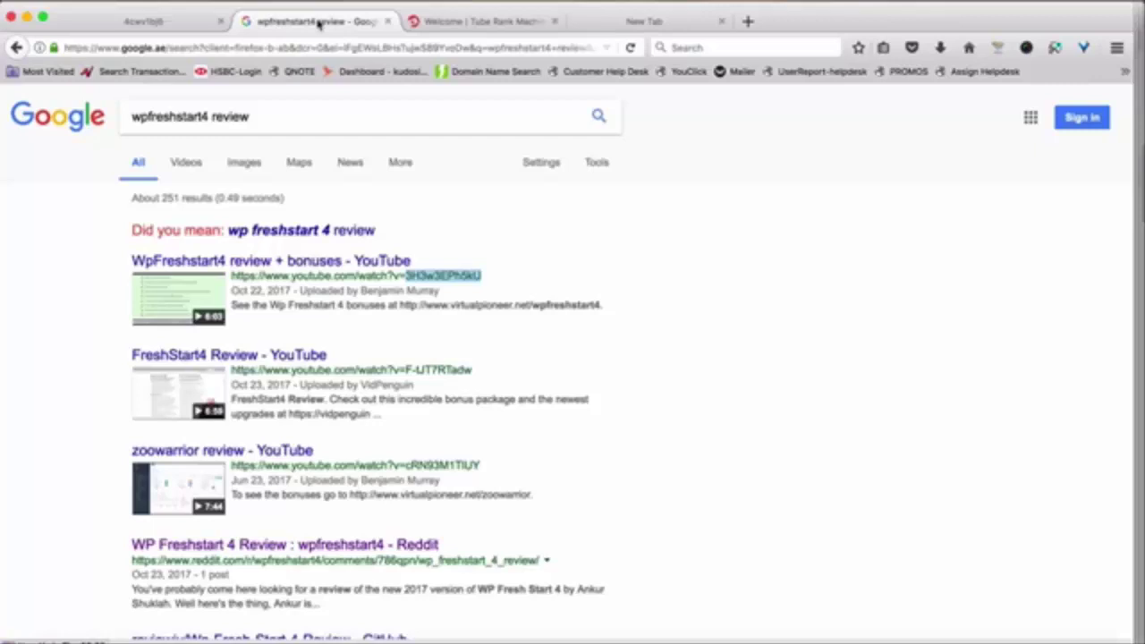
- Look over the wpfreshstart4 review results, then switch to the TubeRankMachine qnote page
left_click(726, 302)
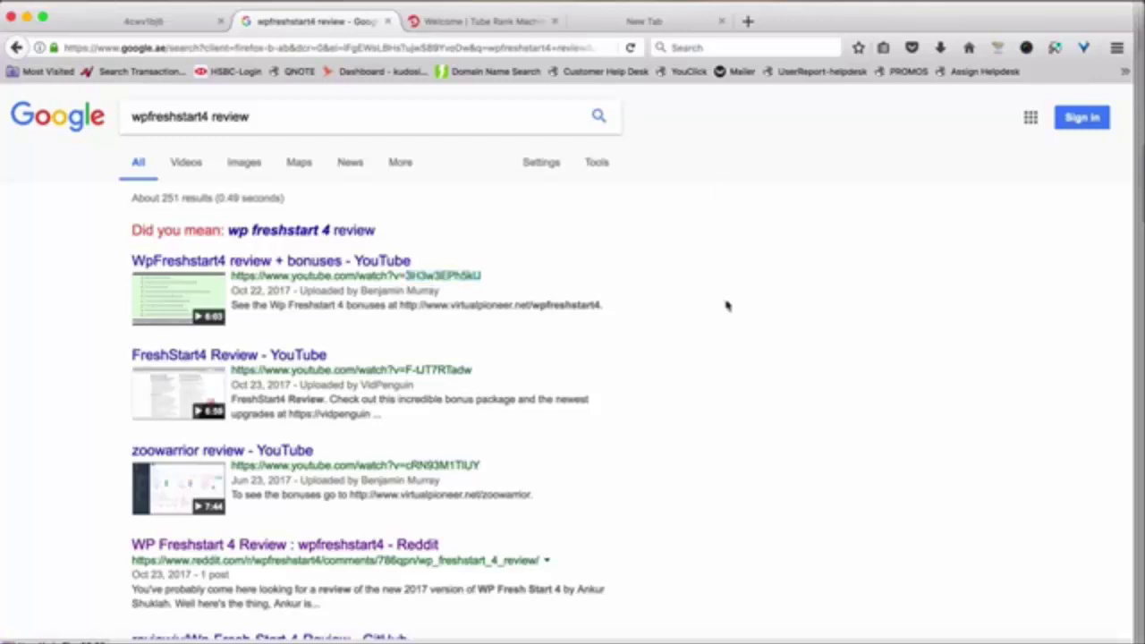
scroll(712, 400, "down", 2)
scroll(712, 400, "up", 1)
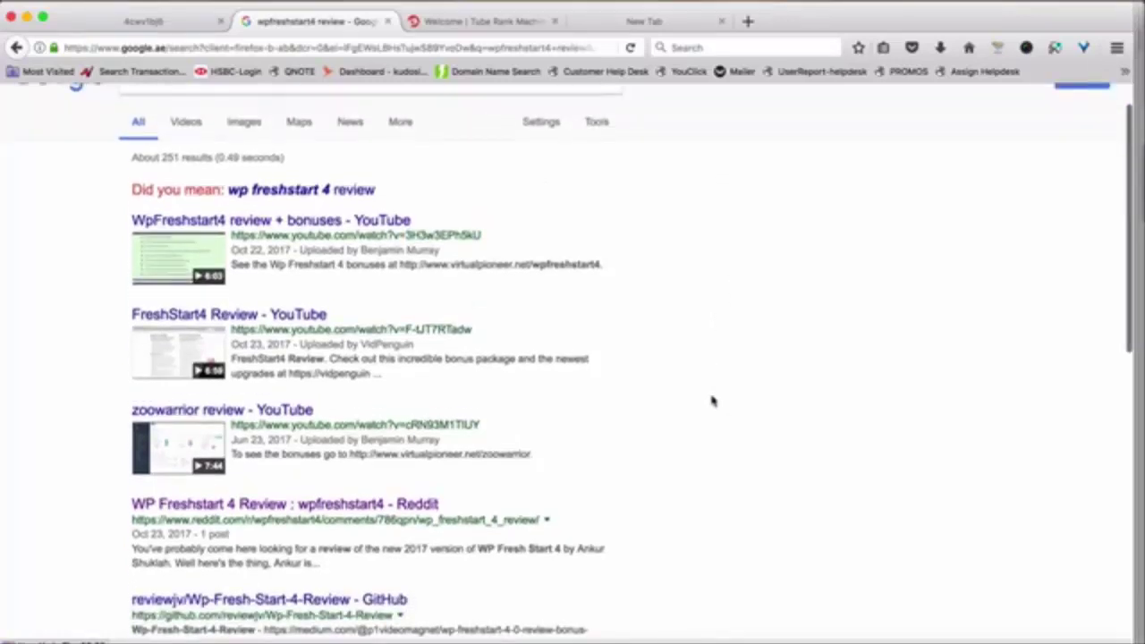
scroll(713, 400, "down", 4)
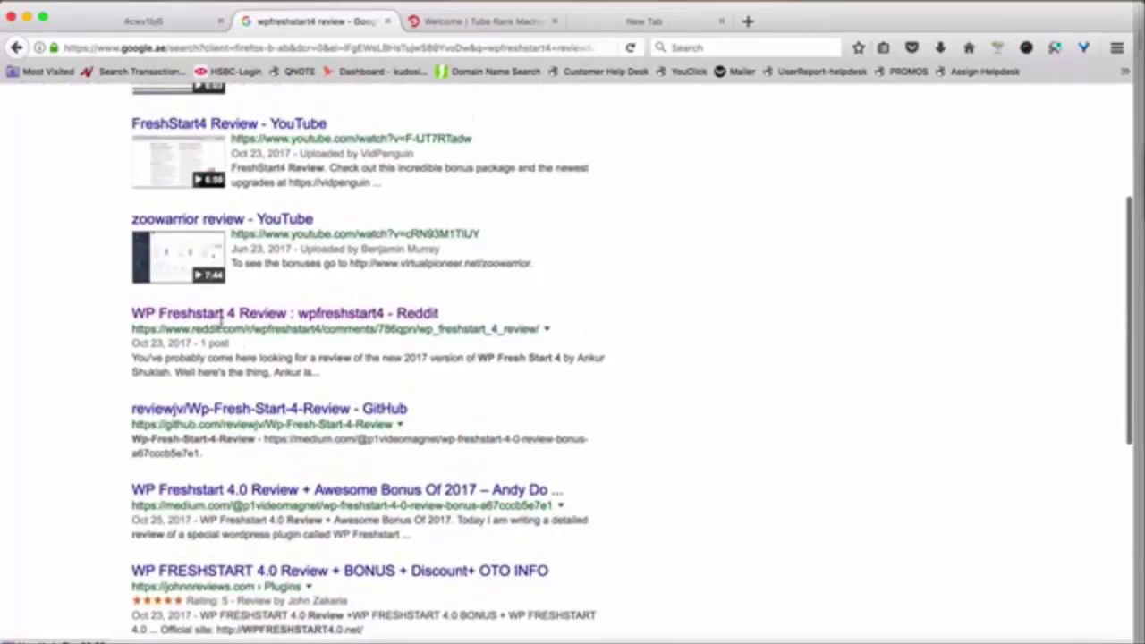
scroll(221, 322, "down", 3)
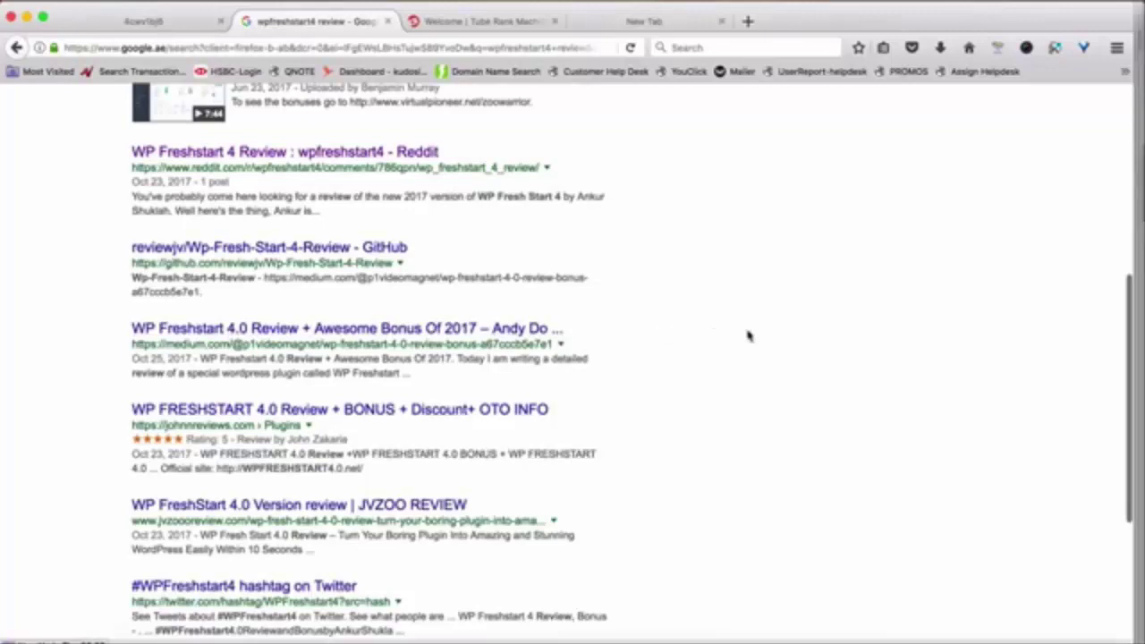
scroll(703, 307, "up", 5)
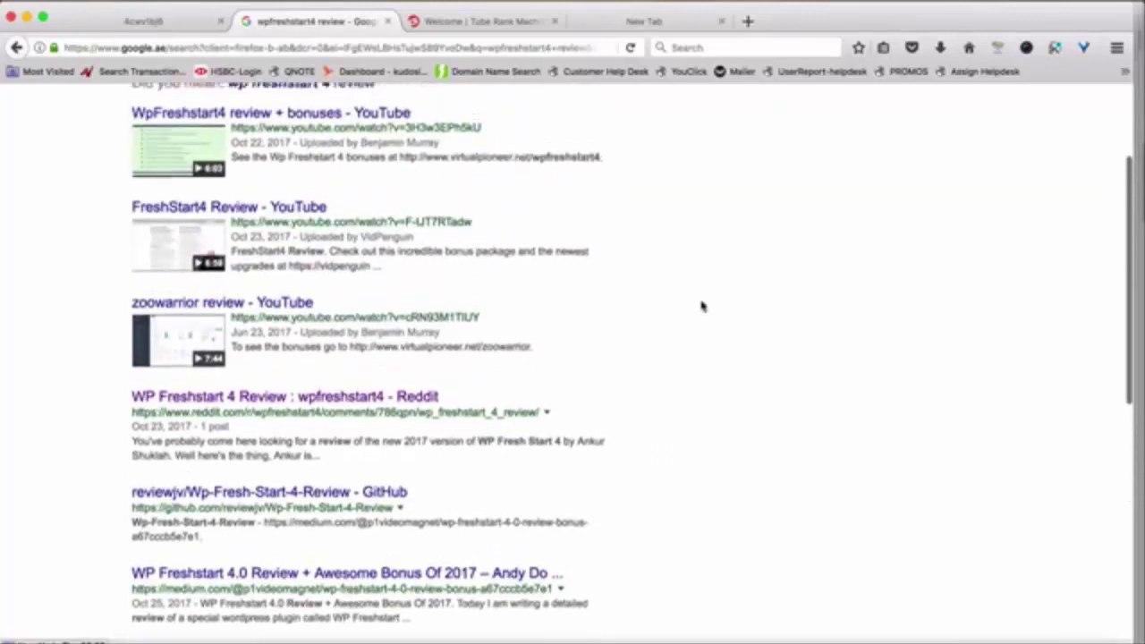
scroll(704, 307, "up", 2)
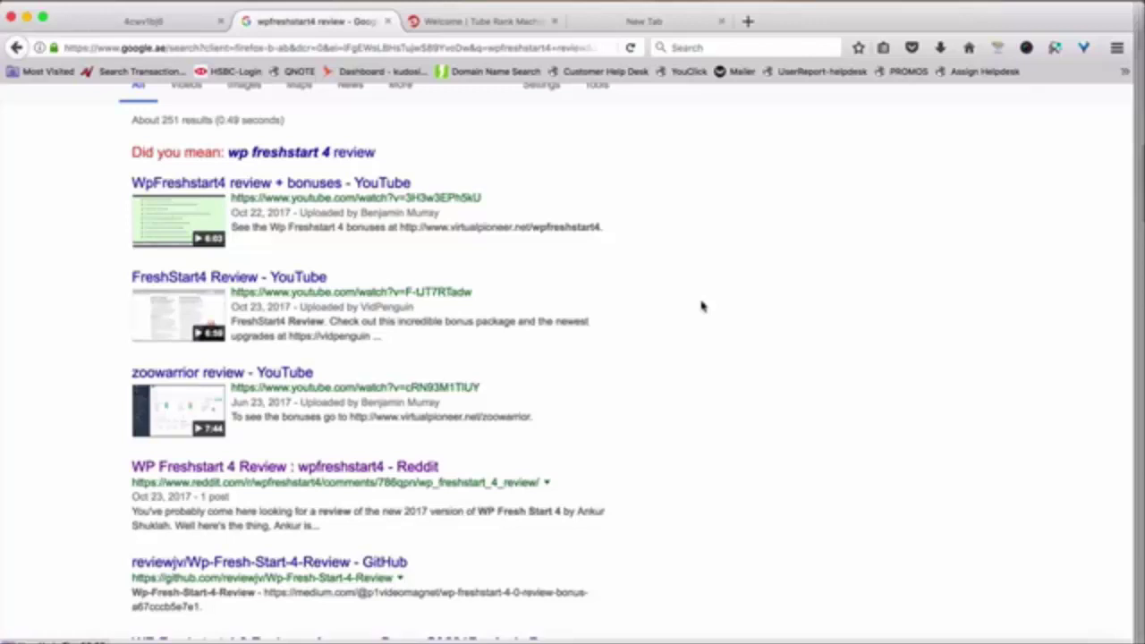
scroll(703, 306, "up", 1)
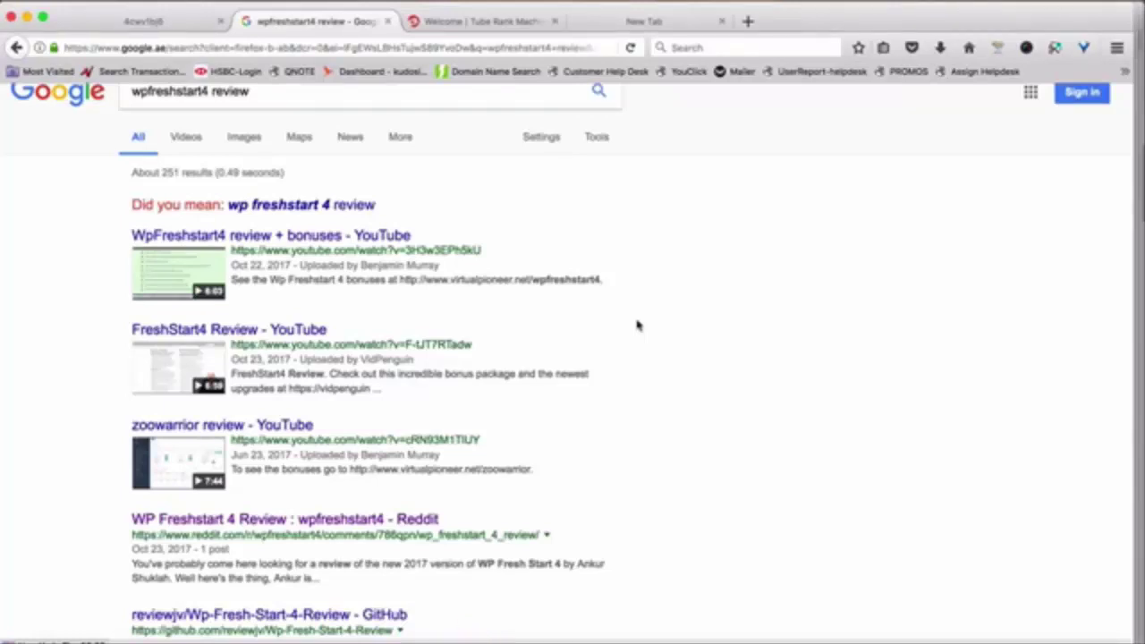
left_click(129, 20)
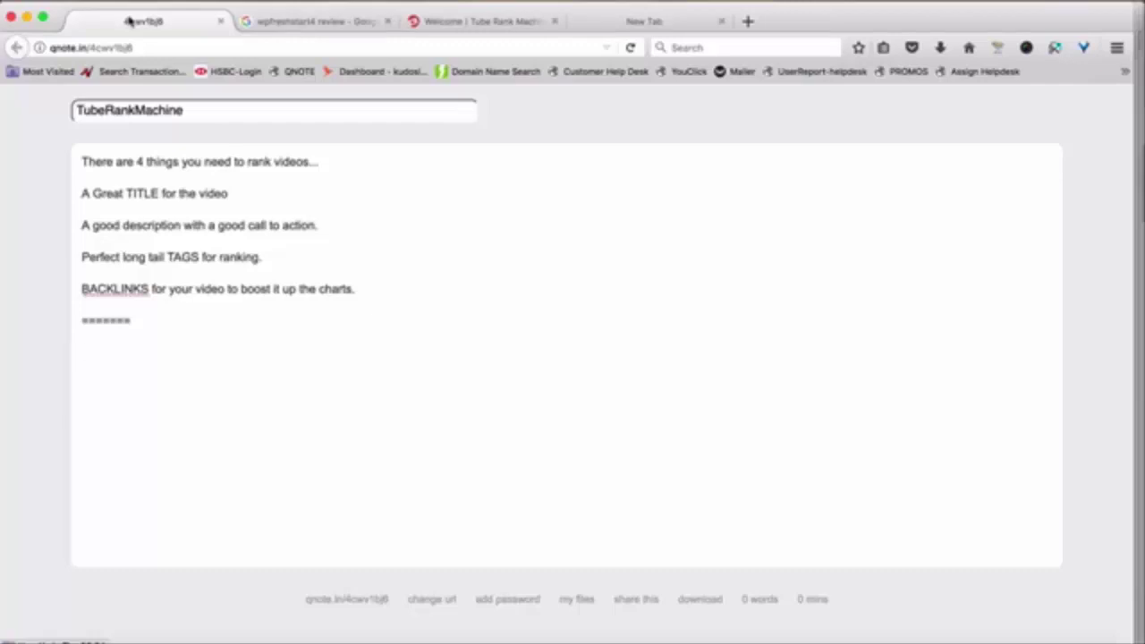
- Fetch YouTube title ideas for 'wordpress plugins' in the Title Generator and review them
left_click(474, 25)
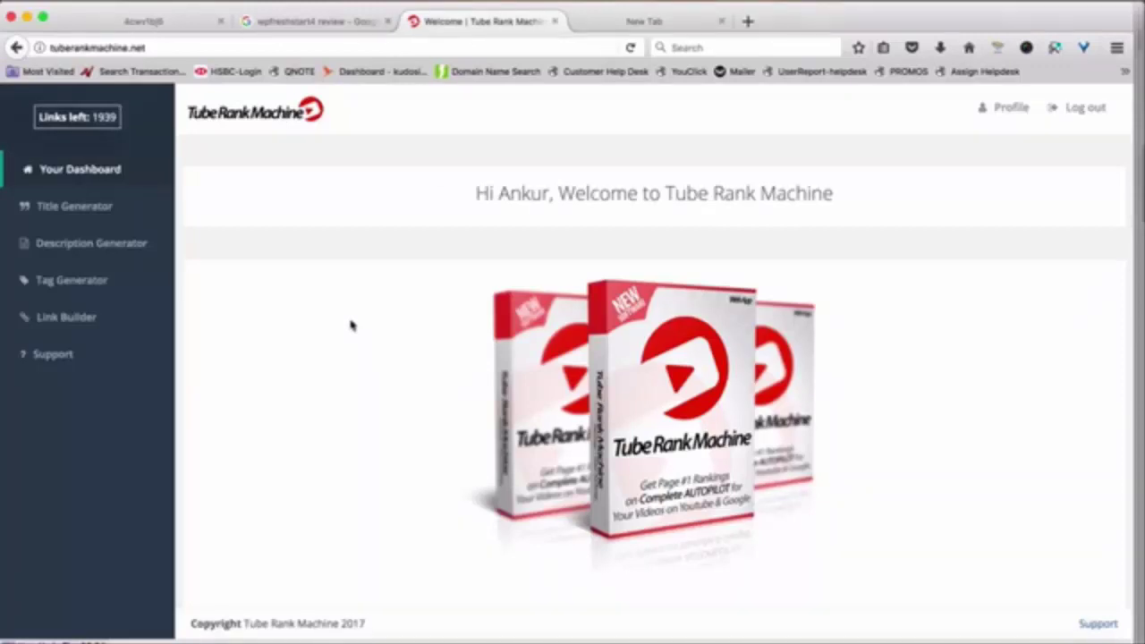
left_click(102, 210)
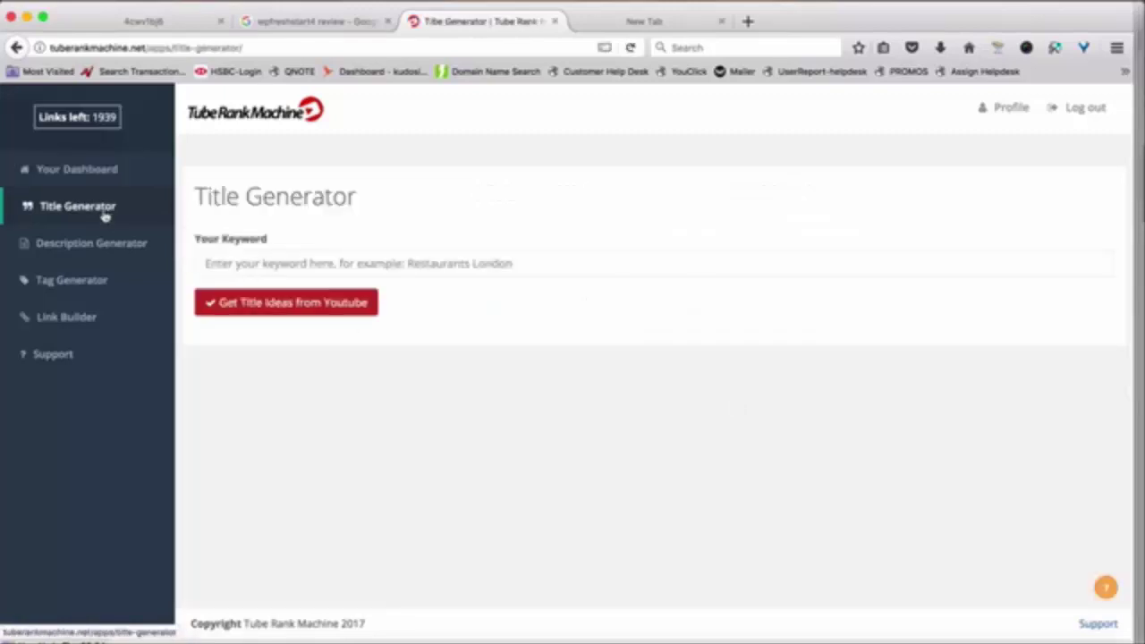
left_click(387, 265)
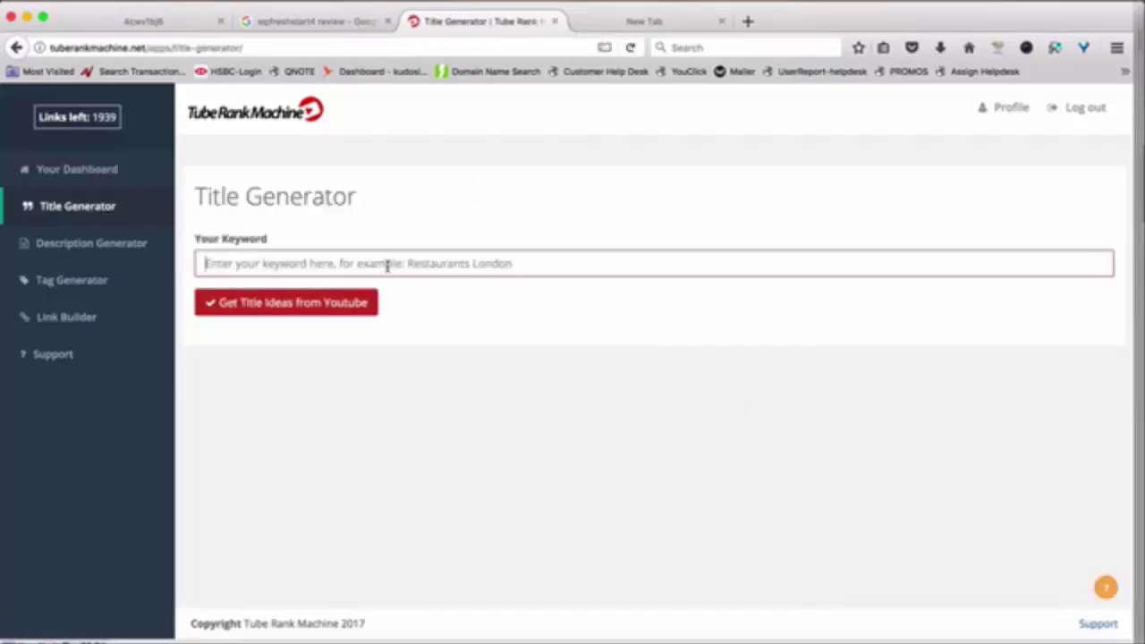
type("wordp")
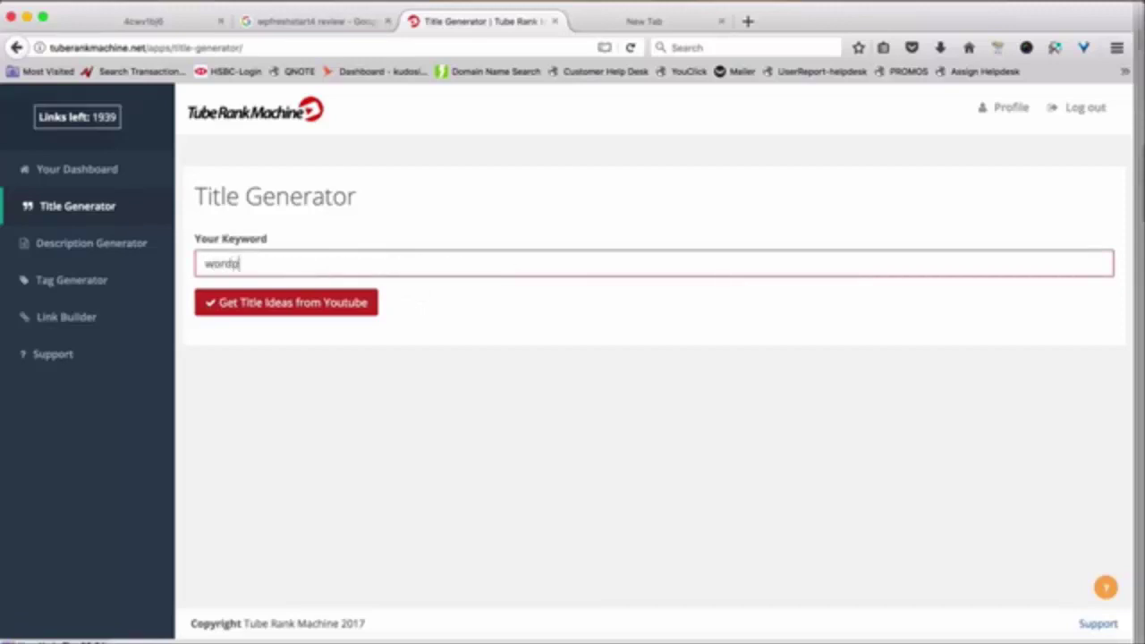
type("ress plugins")
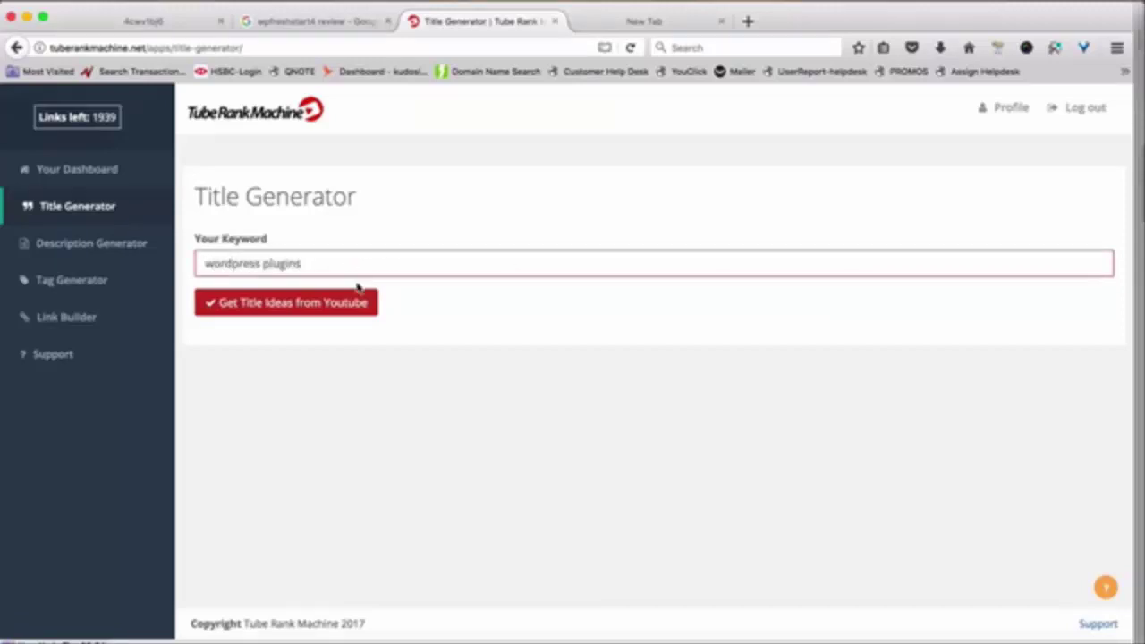
left_click(307, 304)
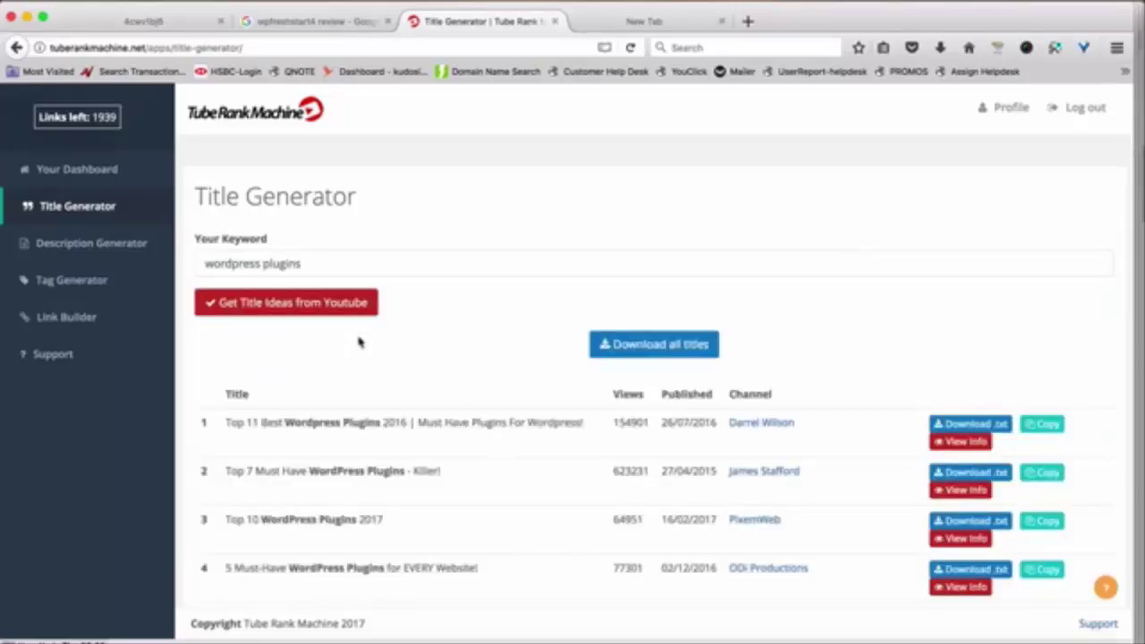
scroll(359, 342, "down", 10)
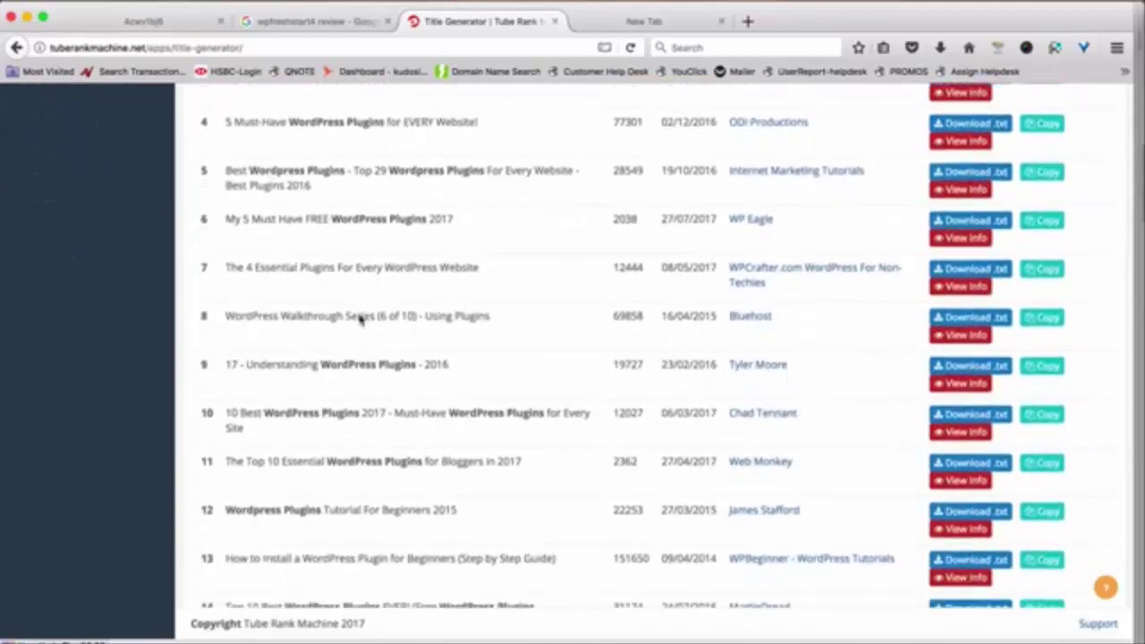
scroll(348, 367, "down", 3)
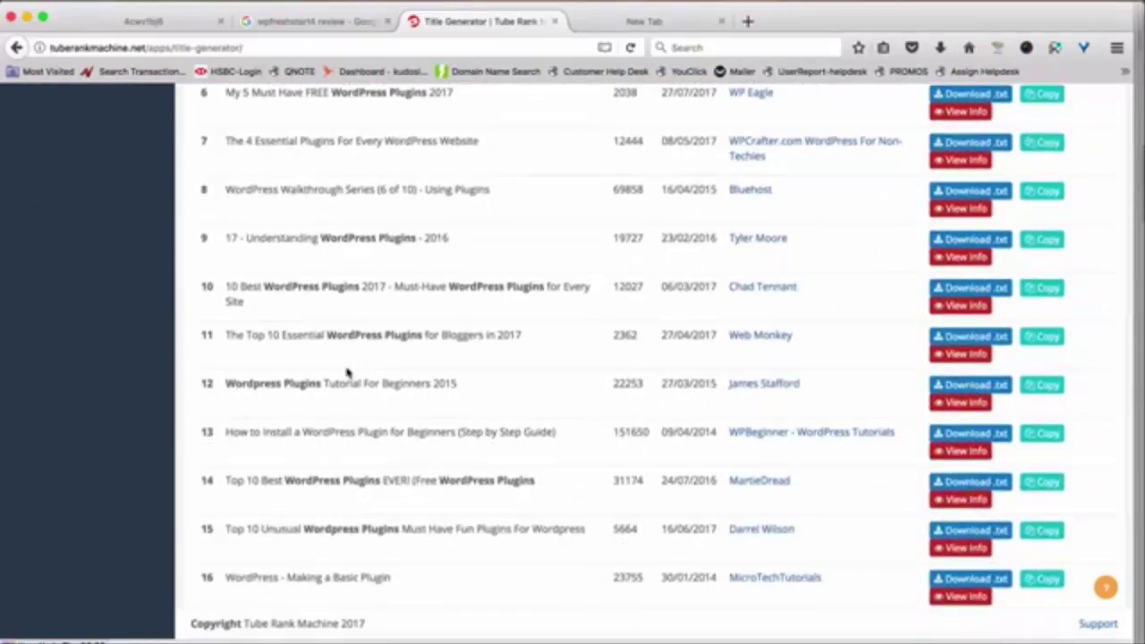
scroll(347, 373, "up", 5)
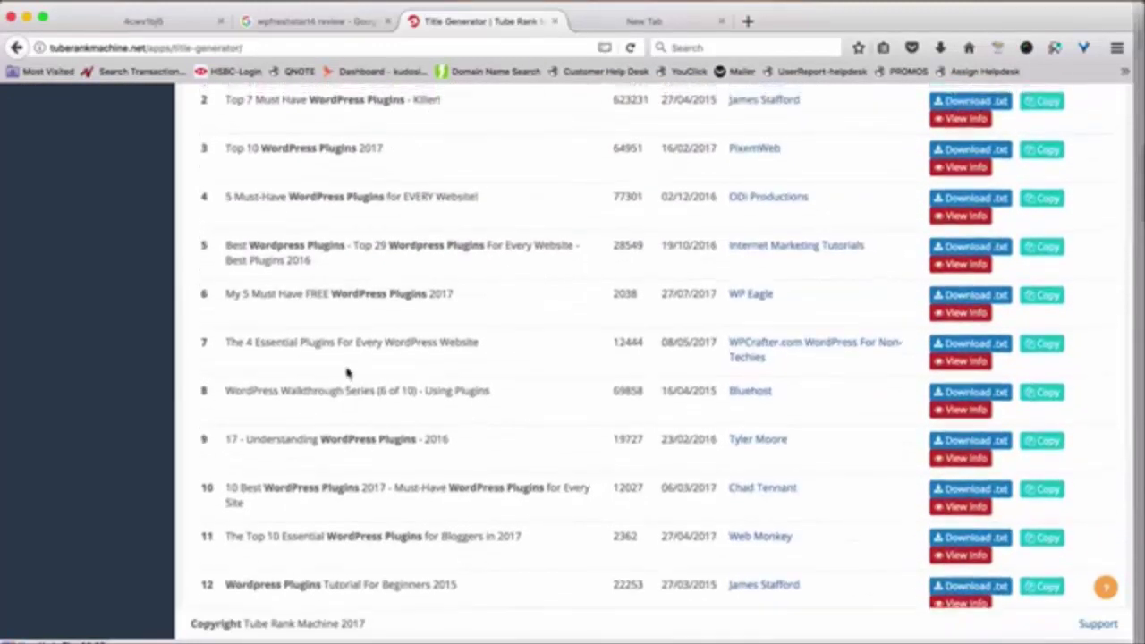
scroll(348, 374, "up", 5)
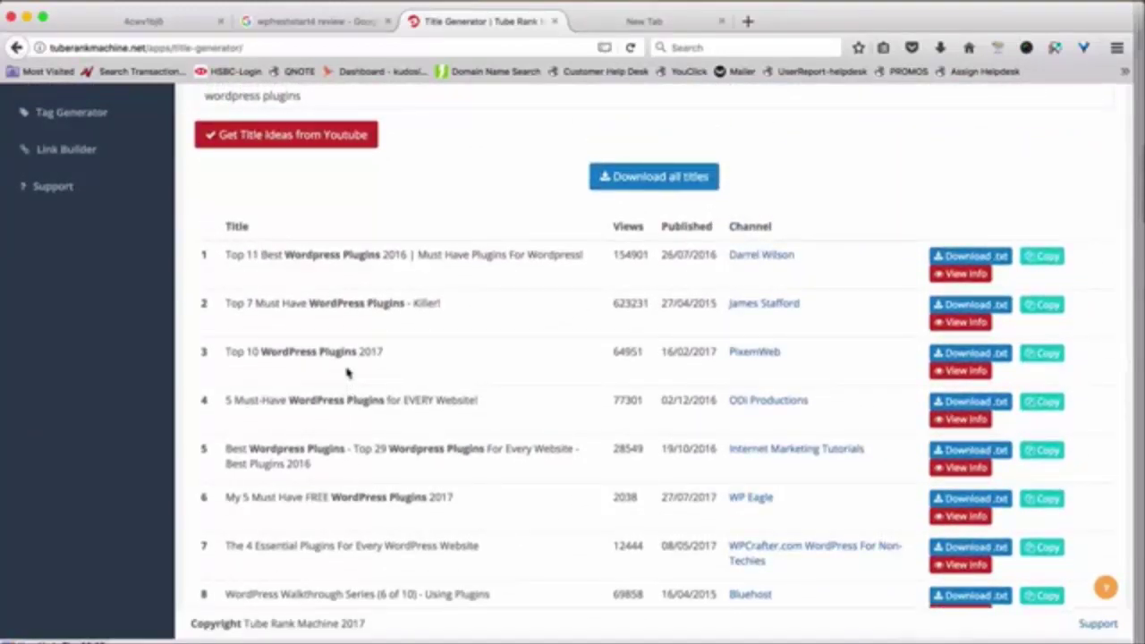
- Download all titles as wordpress plugins-titles.txt, view it in TextEdit, and return to the browser
left_click(664, 179)
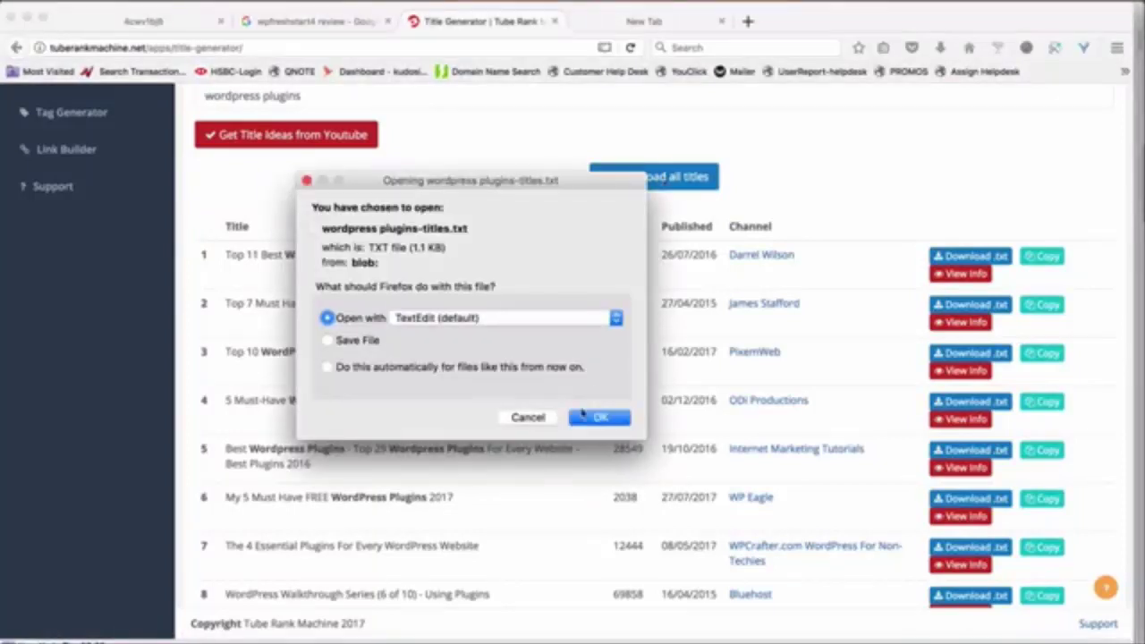
left_click(598, 417)
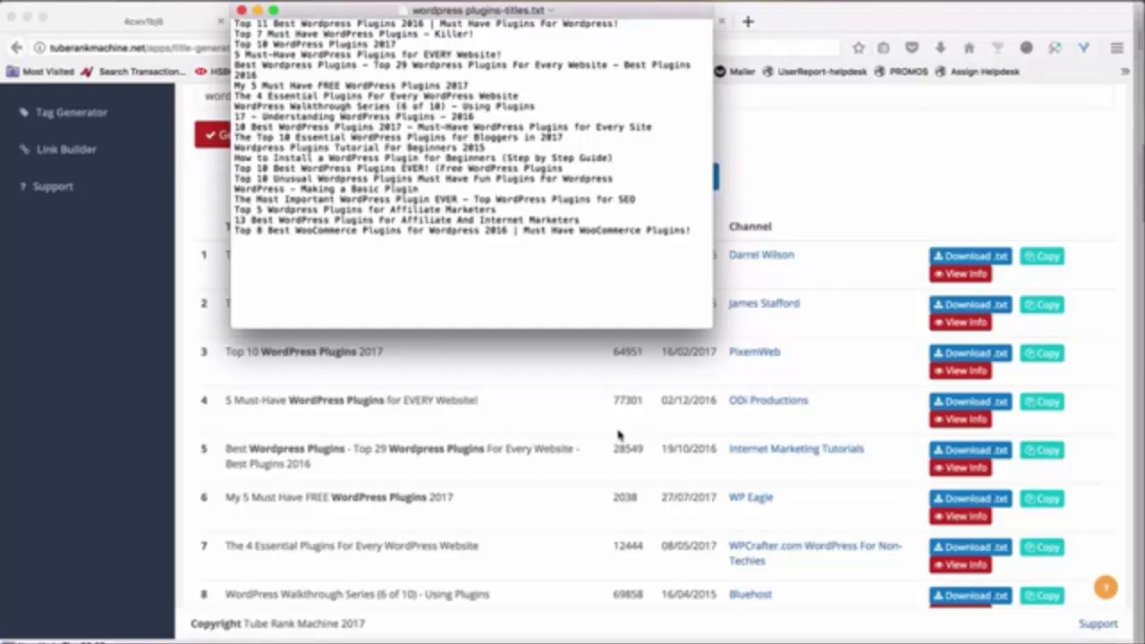
left_click(829, 176)
scroll(255, 224, "up", 3)
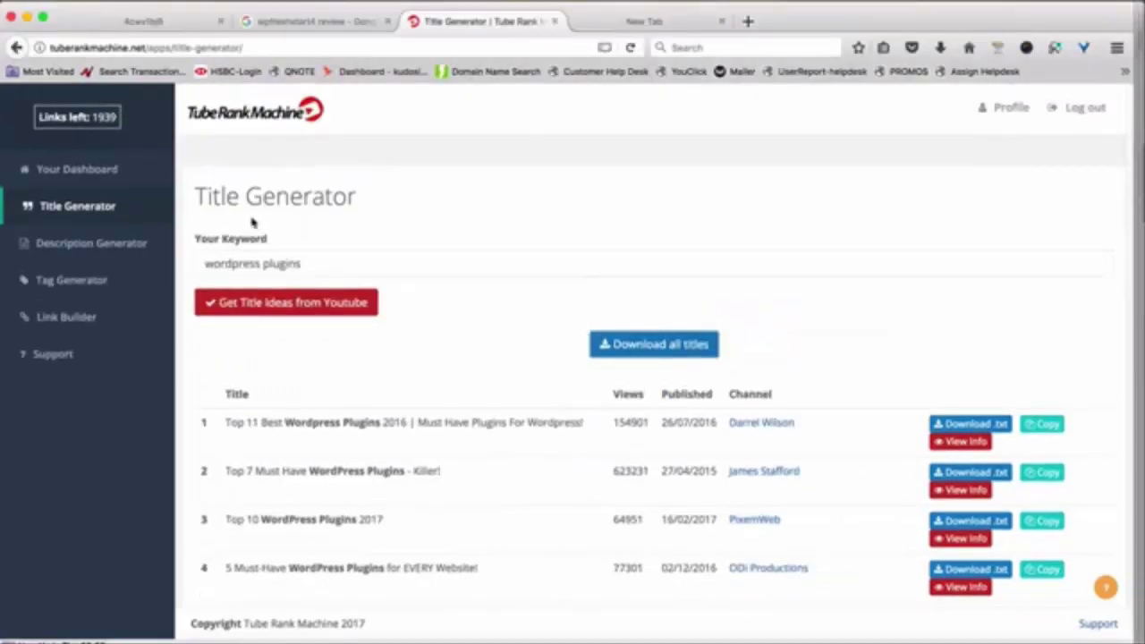
- Fetch the top 20 YouTube descriptions for 'wordpress plugin' in the Description Generator and scroll through them
left_click(81, 251)
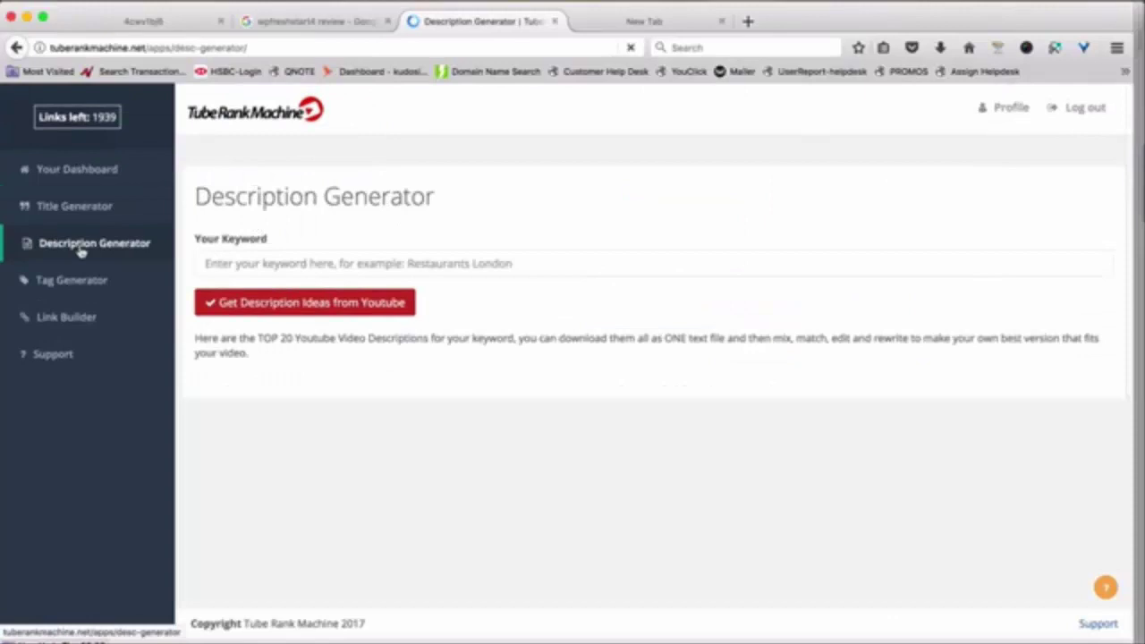
left_click(391, 261)
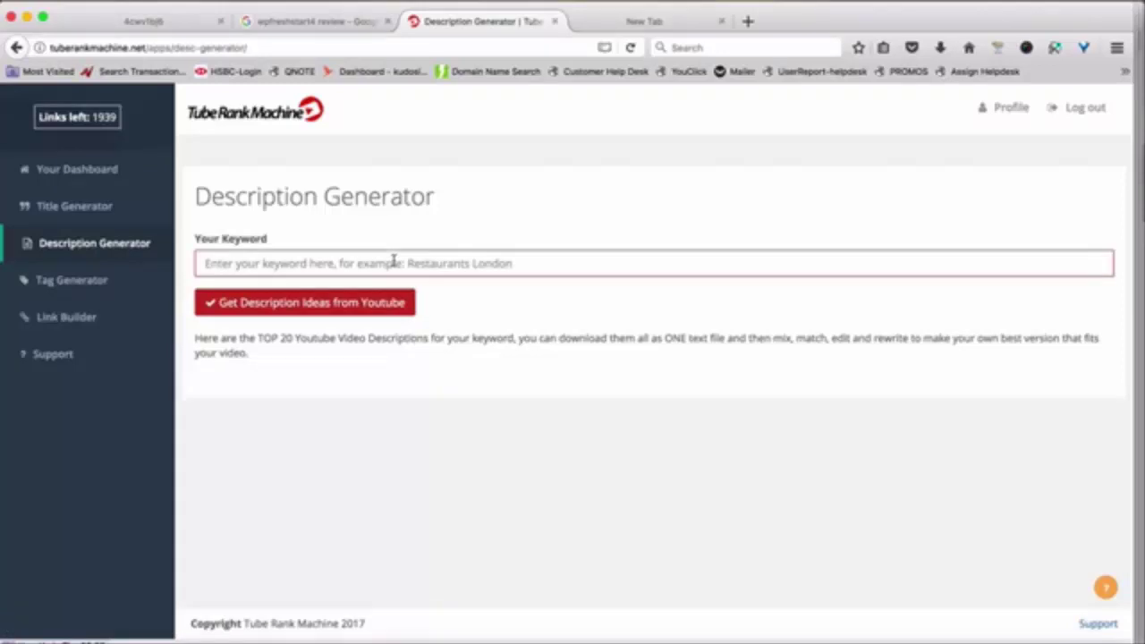
type("wordpress plugin")
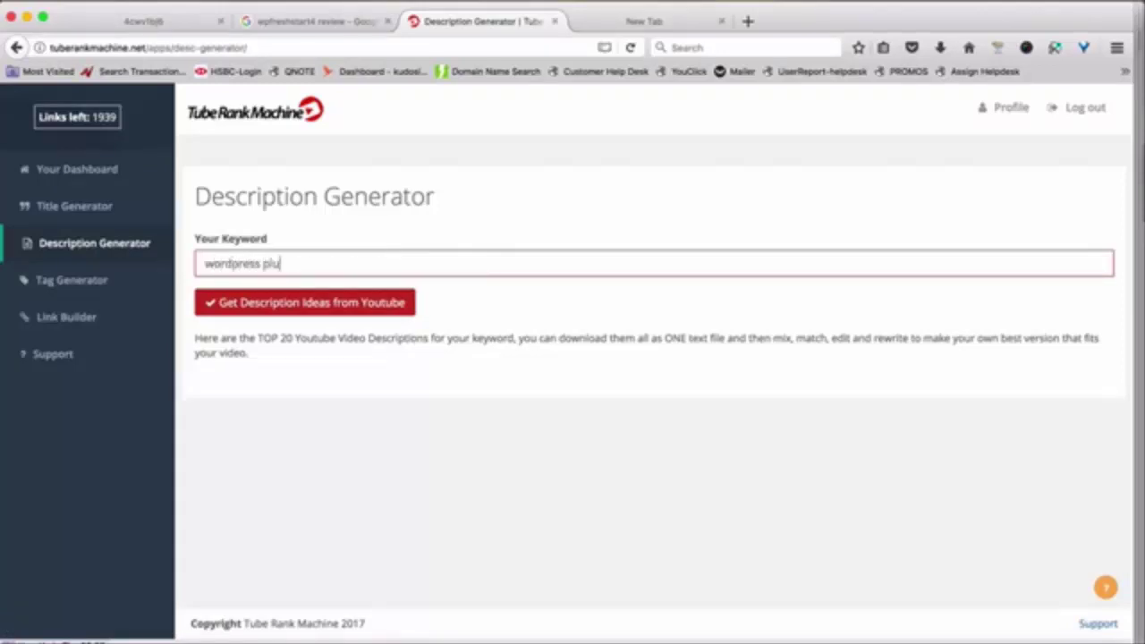
left_click(353, 304)
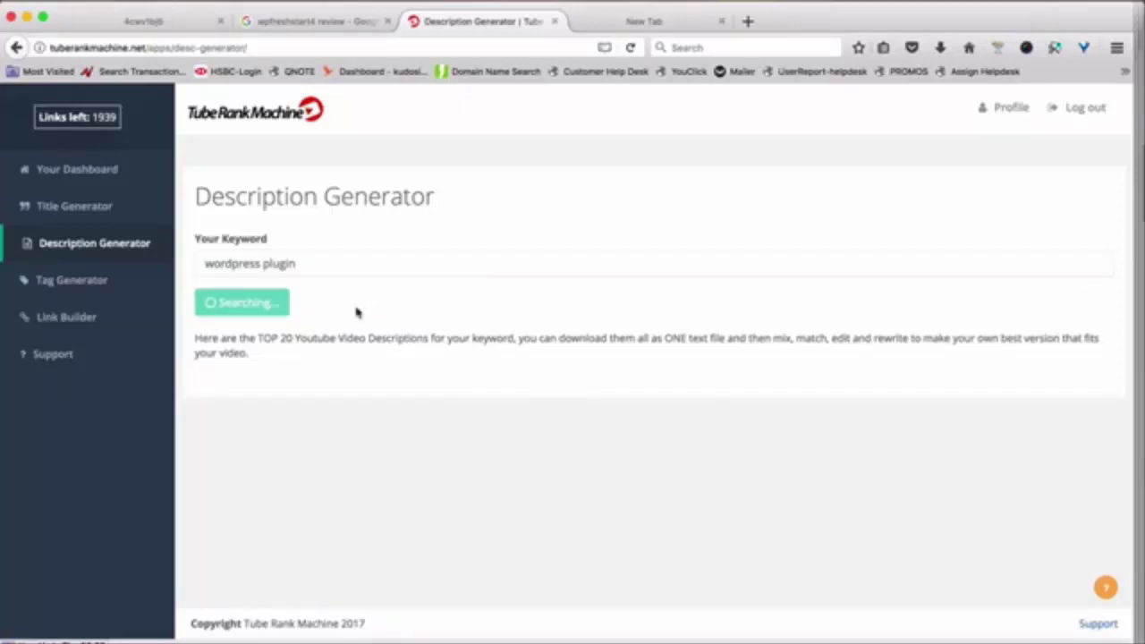
scroll(358, 313, "down", 10)
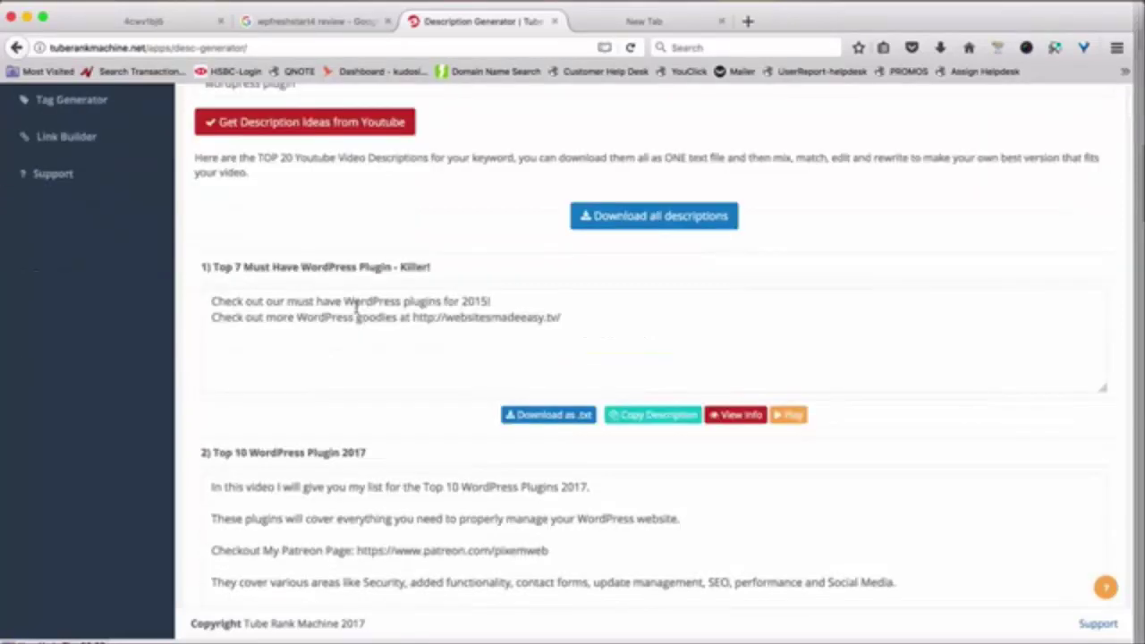
scroll(381, 238, "down", 5)
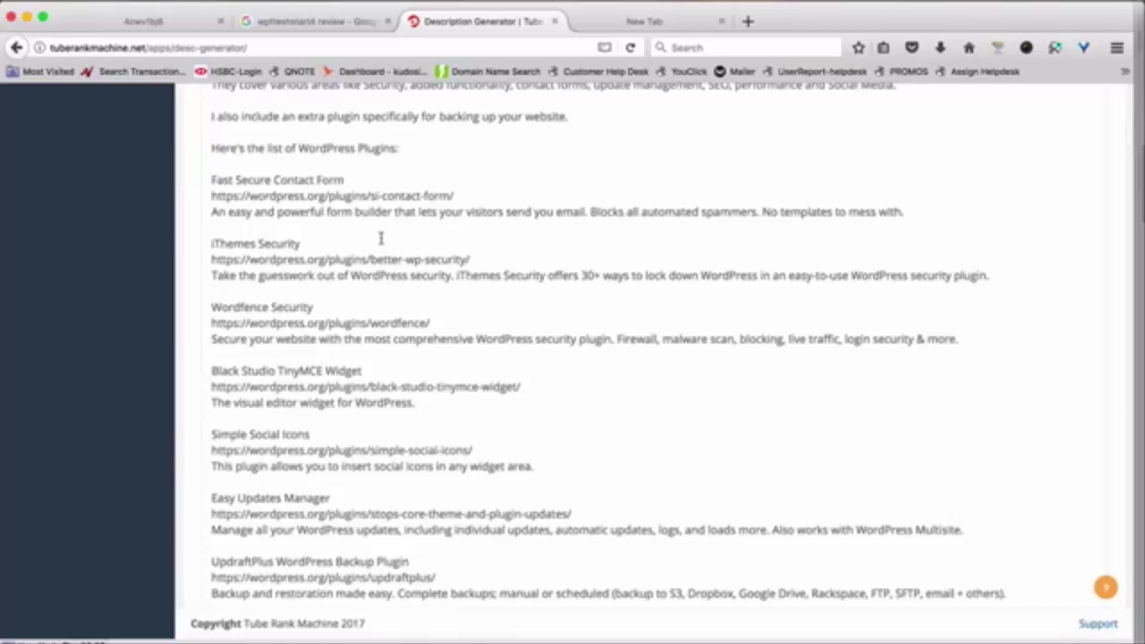
scroll(381, 238, "down", 10)
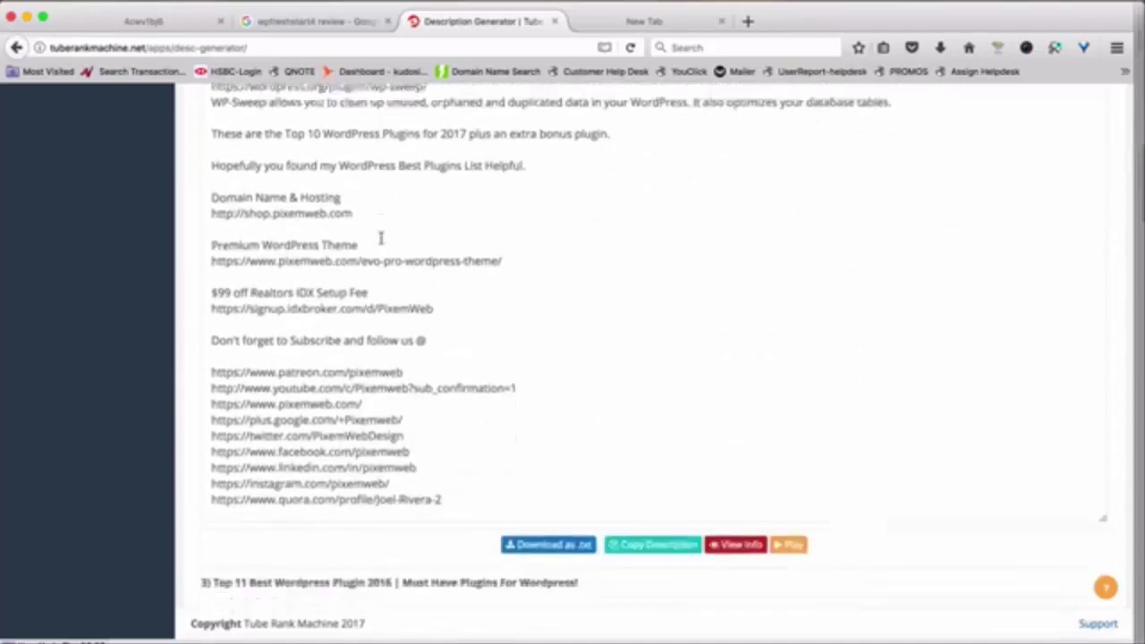
scroll(381, 238, "down", 5)
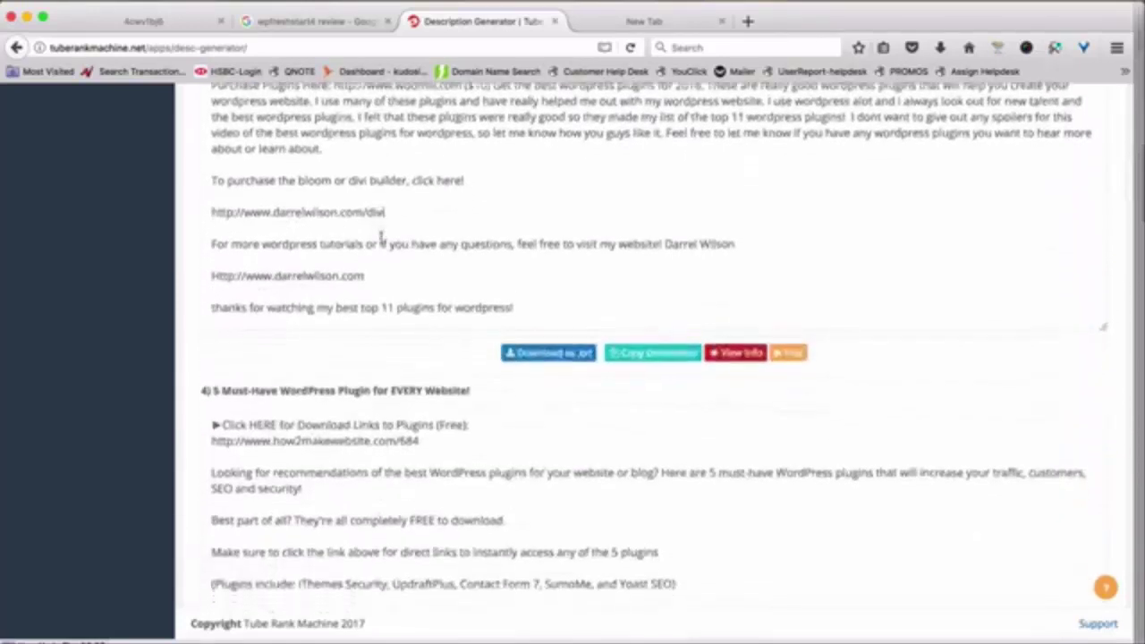
scroll(382, 236, "down", 5)
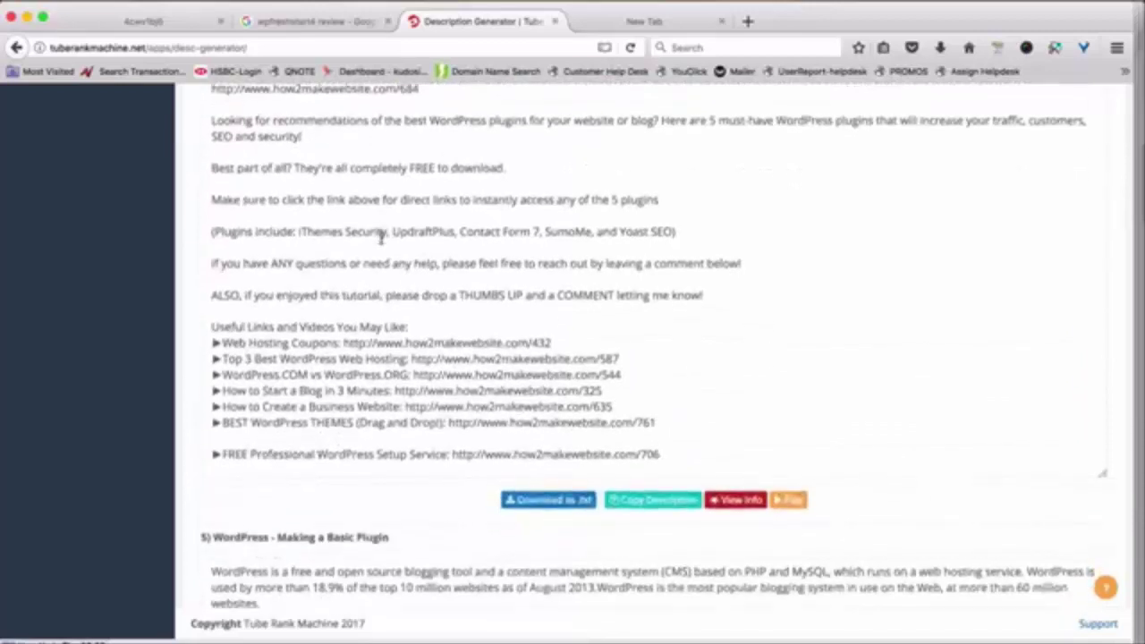
scroll(381, 235, "down", 2)
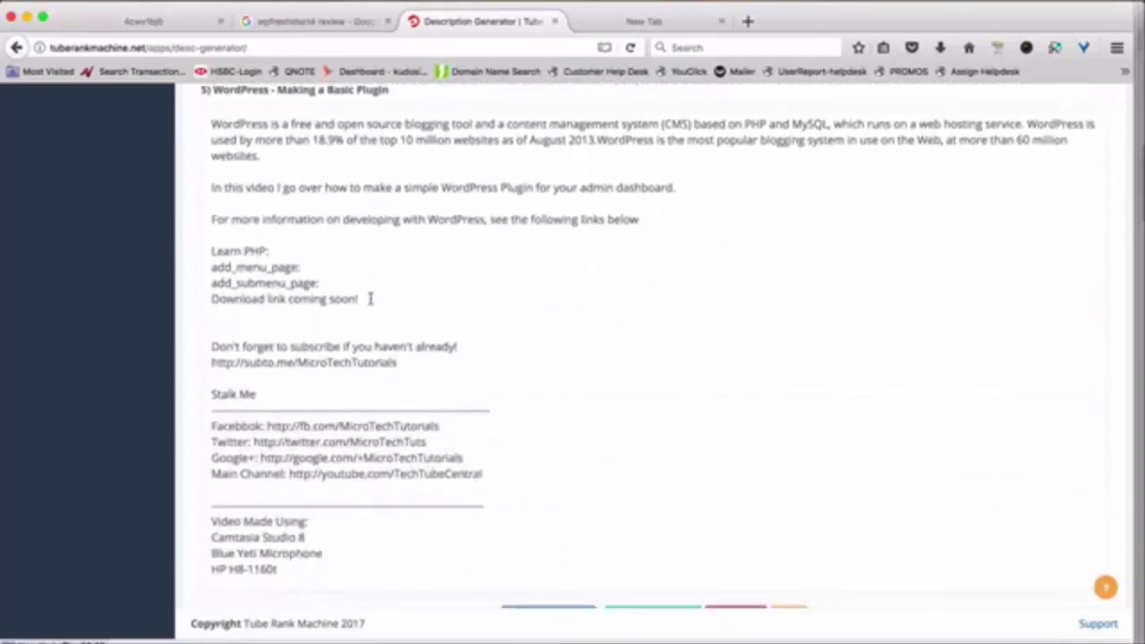
scroll(370, 299, "down", 4)
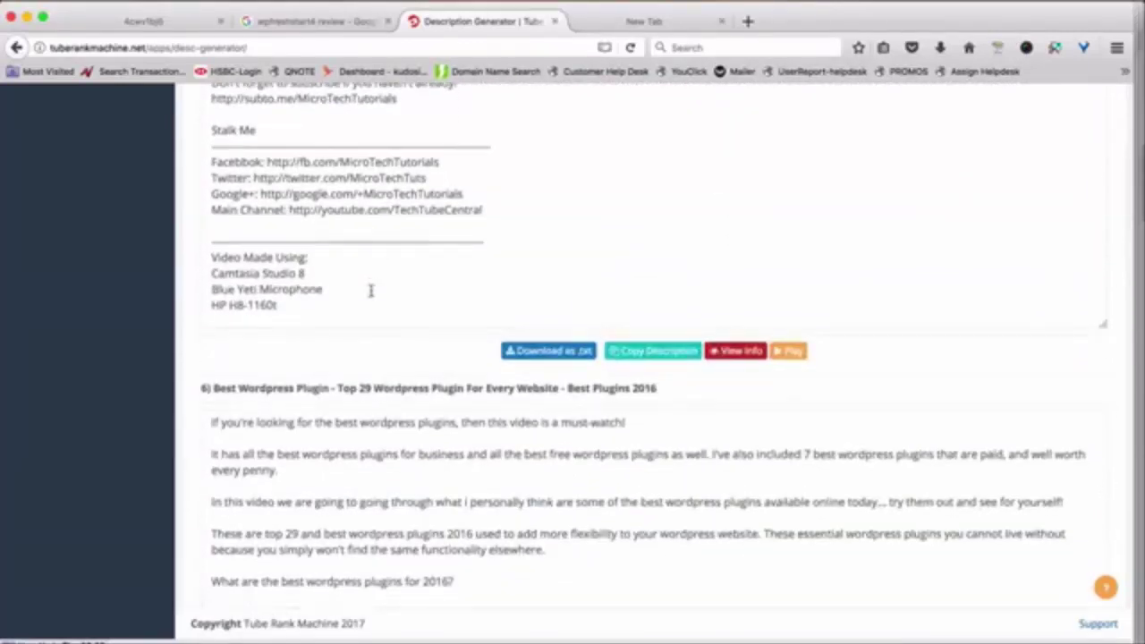
scroll(391, 273, "down", 9)
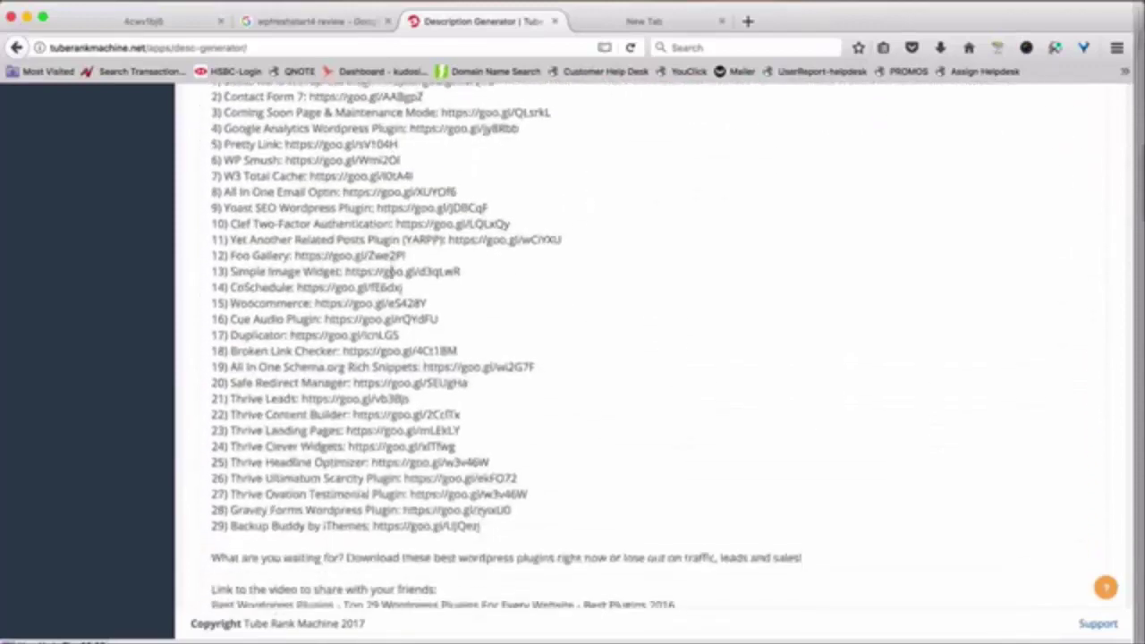
scroll(391, 271, "down", 15)
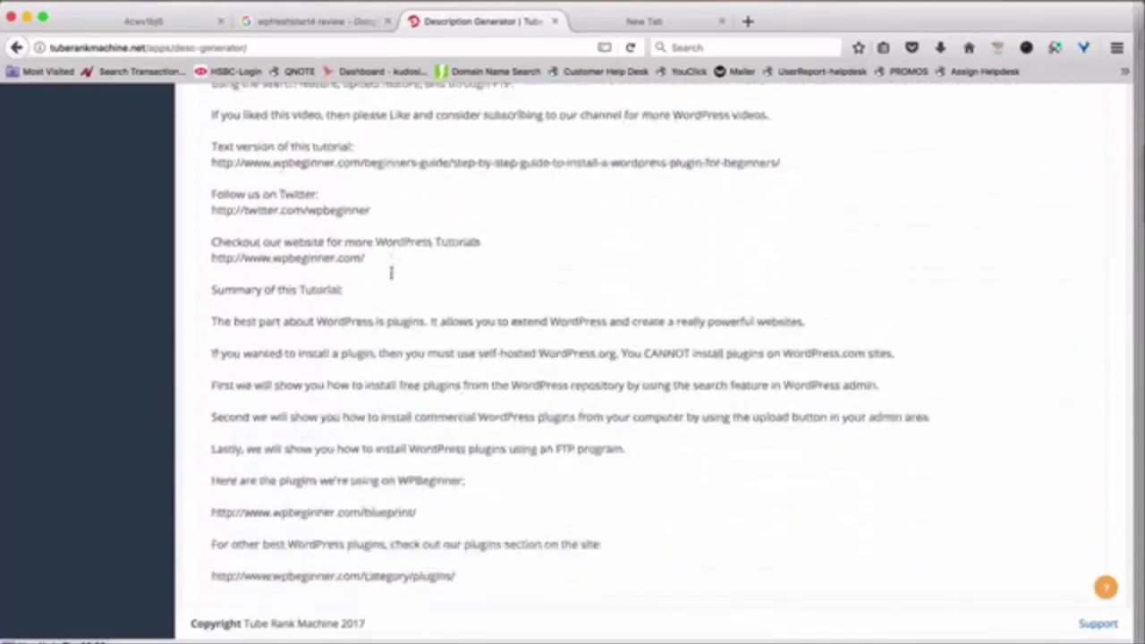
scroll(391, 273, "down", 4)
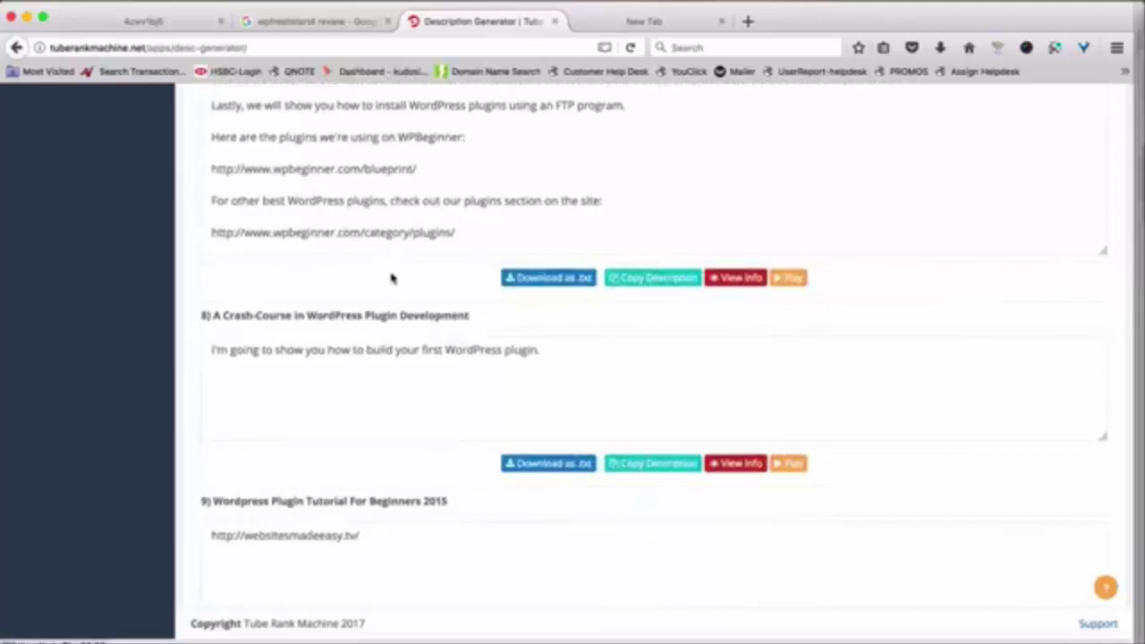
scroll(391, 278, "down", 6)
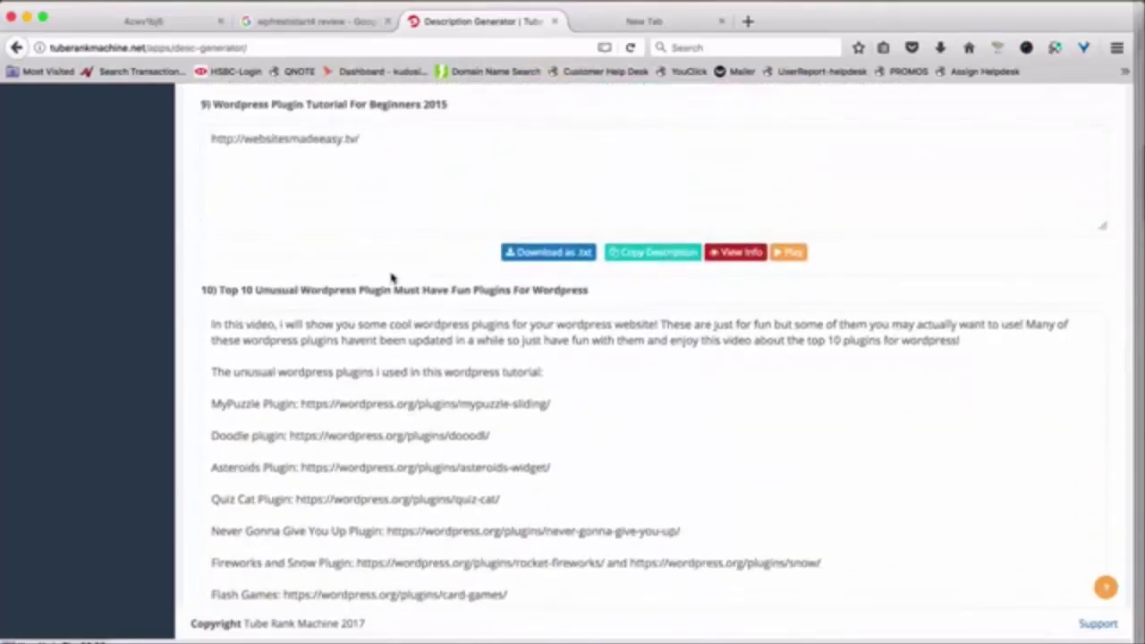
scroll(367, 391, "up", 20)
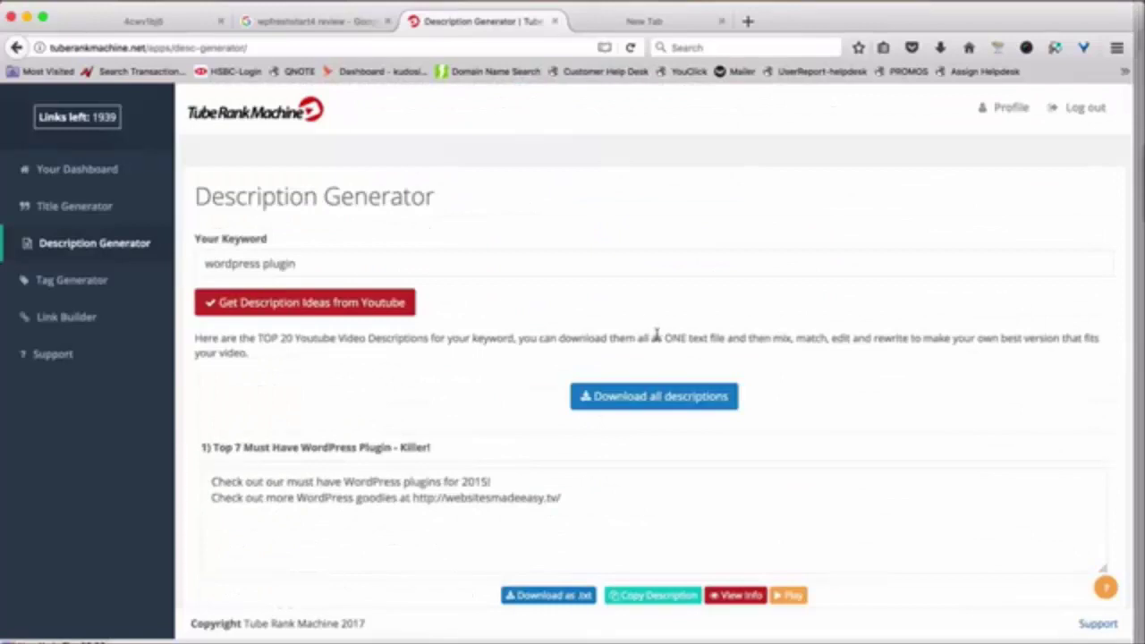
- Download all descriptions as wordpress plugin-descriptions.txt, view them in TextEdit, and return to the browser
left_click(635, 398)
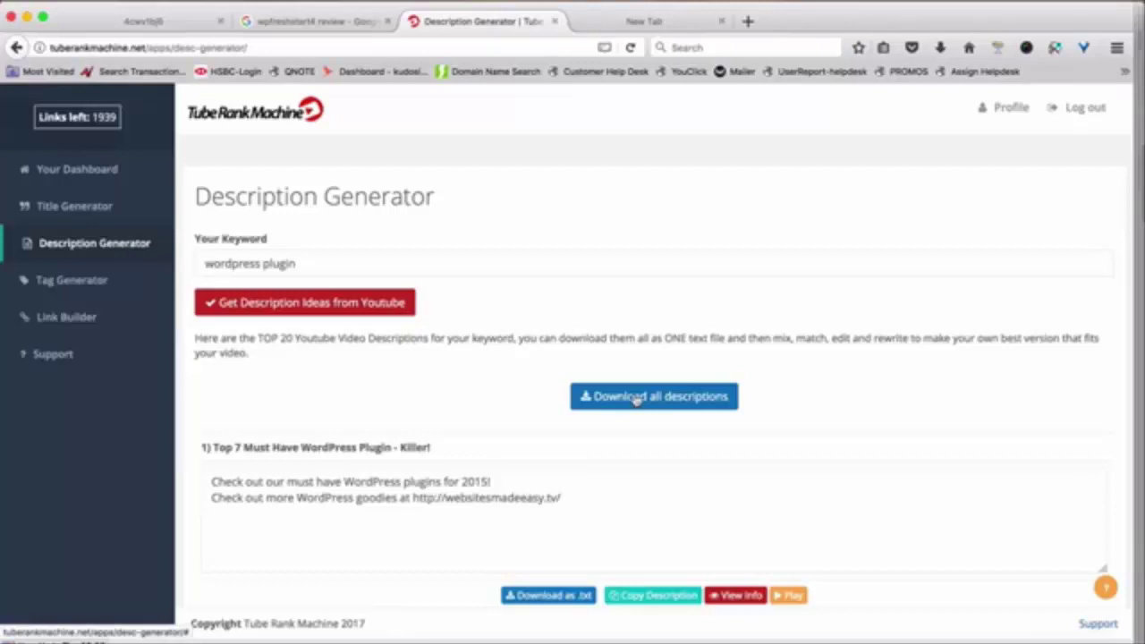
left_click(635, 398)
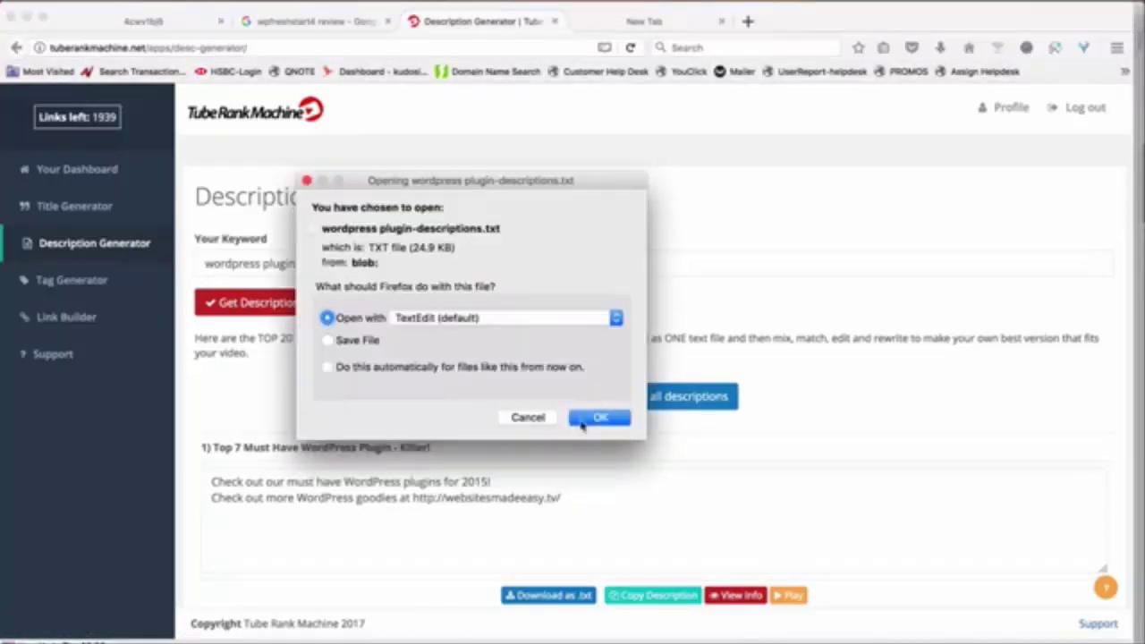
left_click(590, 426)
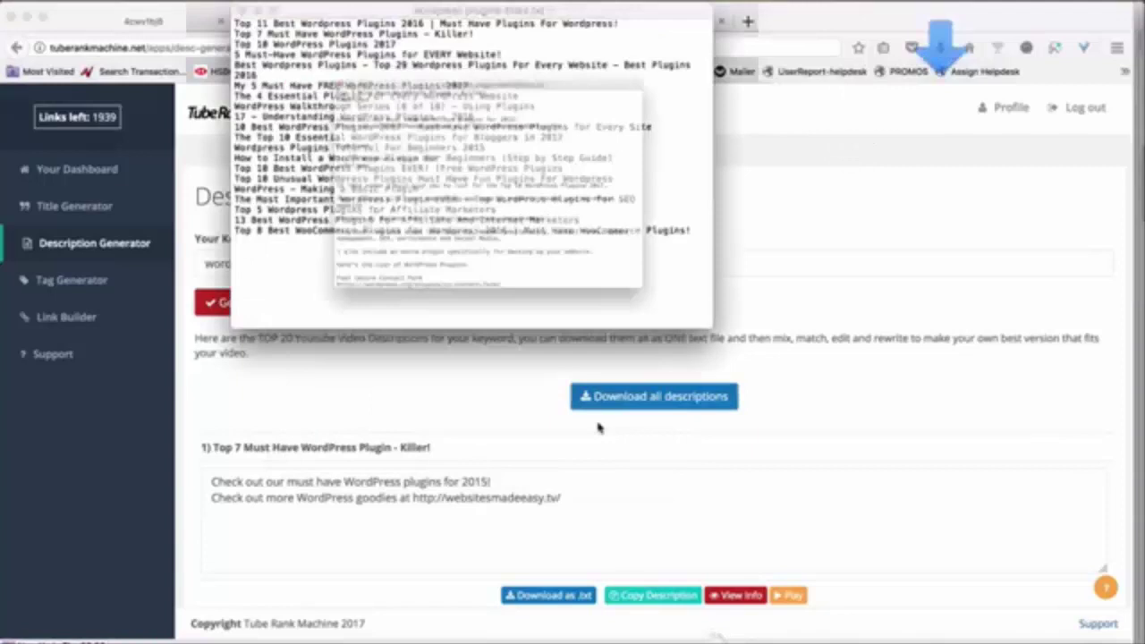
scroll(479, 161, "down", 10)
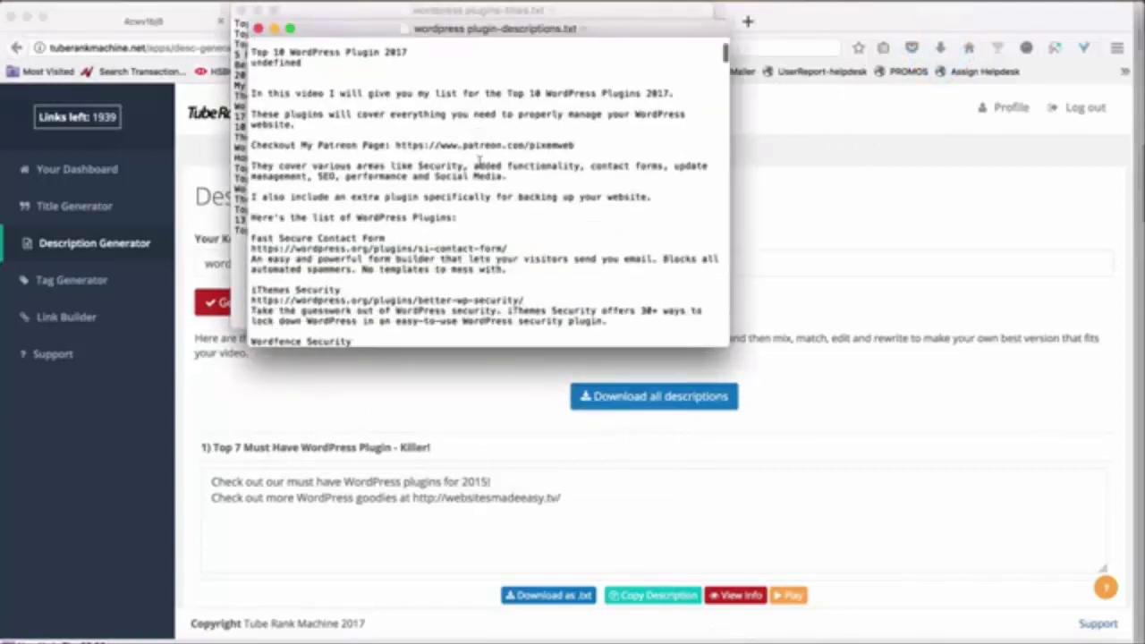
left_click(873, 245)
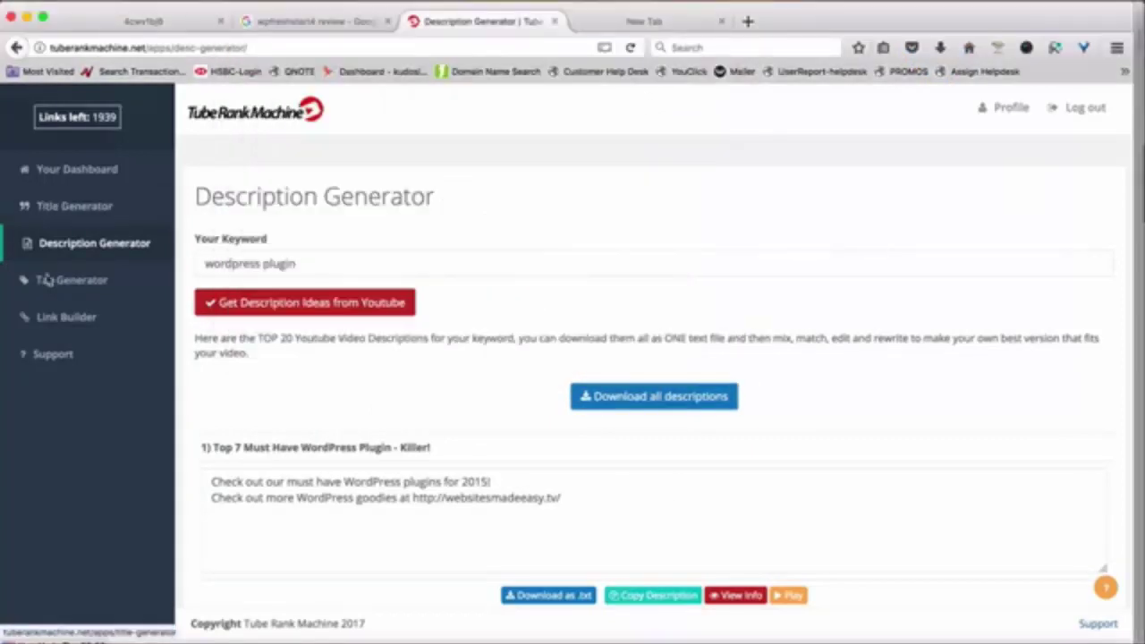
- Generate tags for 'wordpress plugin' in the Tag Generator, getting 235 results
left_click(81, 288)
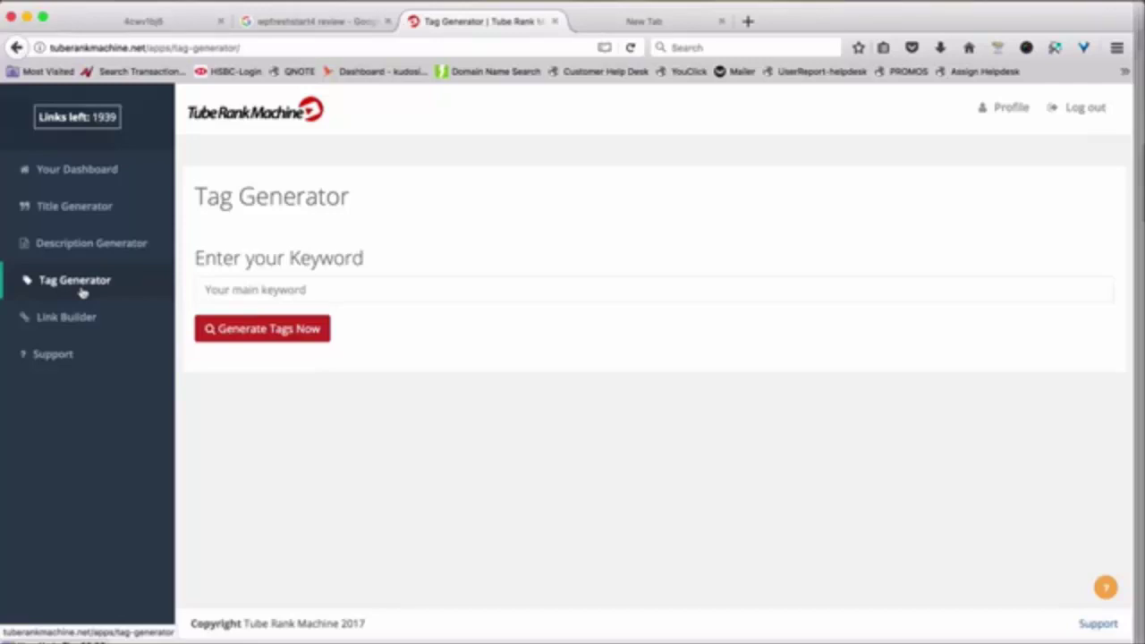
left_click(354, 286)
type("wordpress plugin")
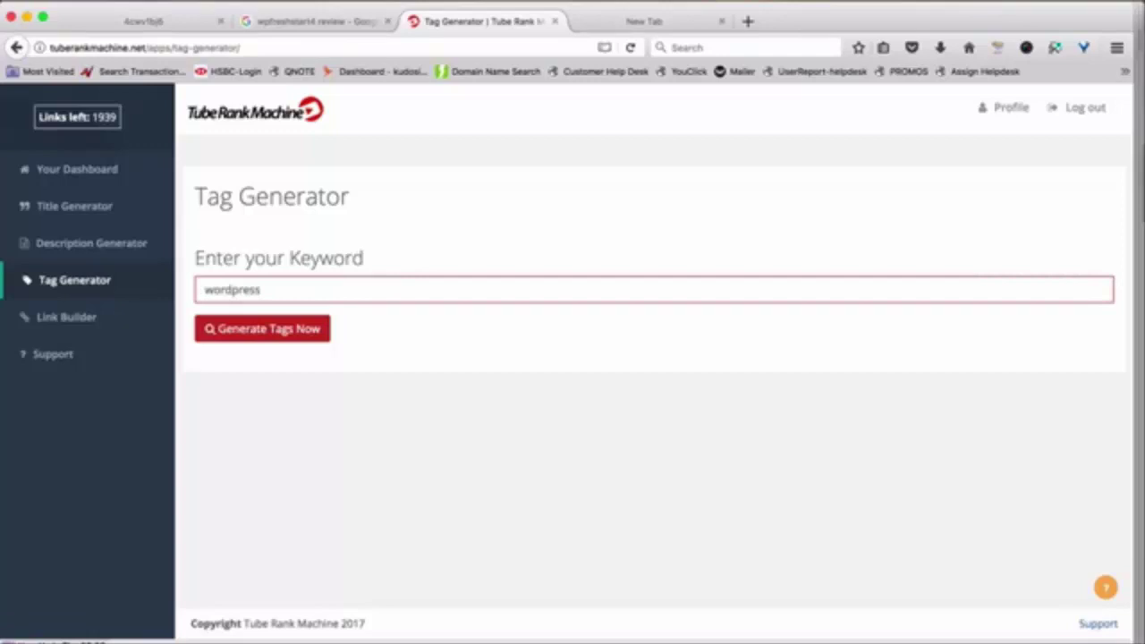
left_click(304, 331)
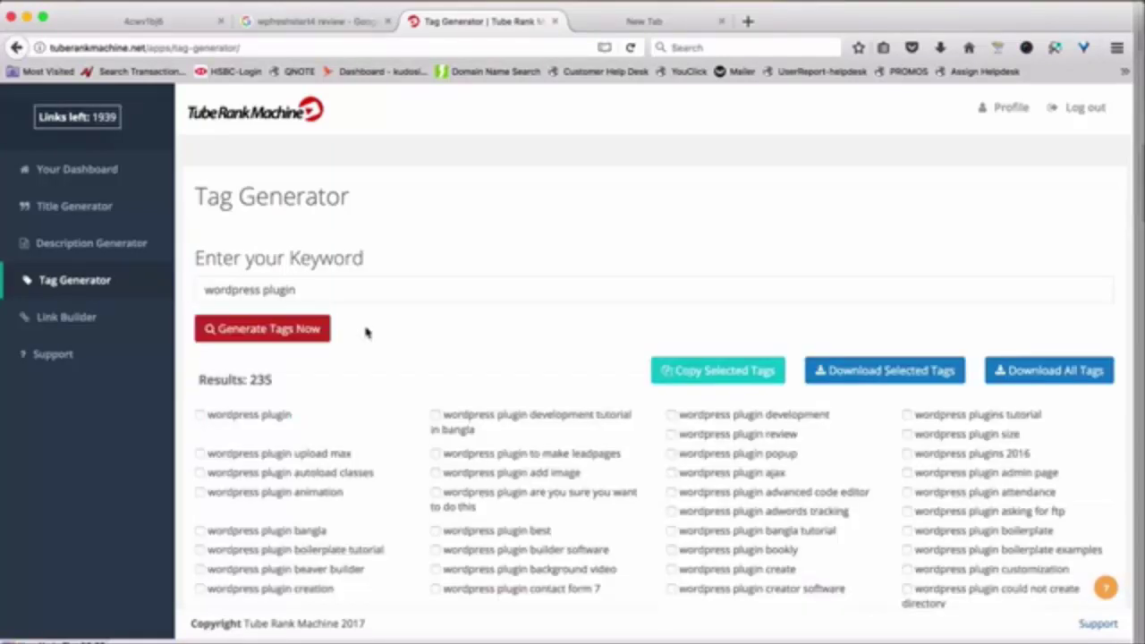
- Tick the tags wordpress plugin, upload max, autoload classes and animation
scroll(365, 333, "down", 3)
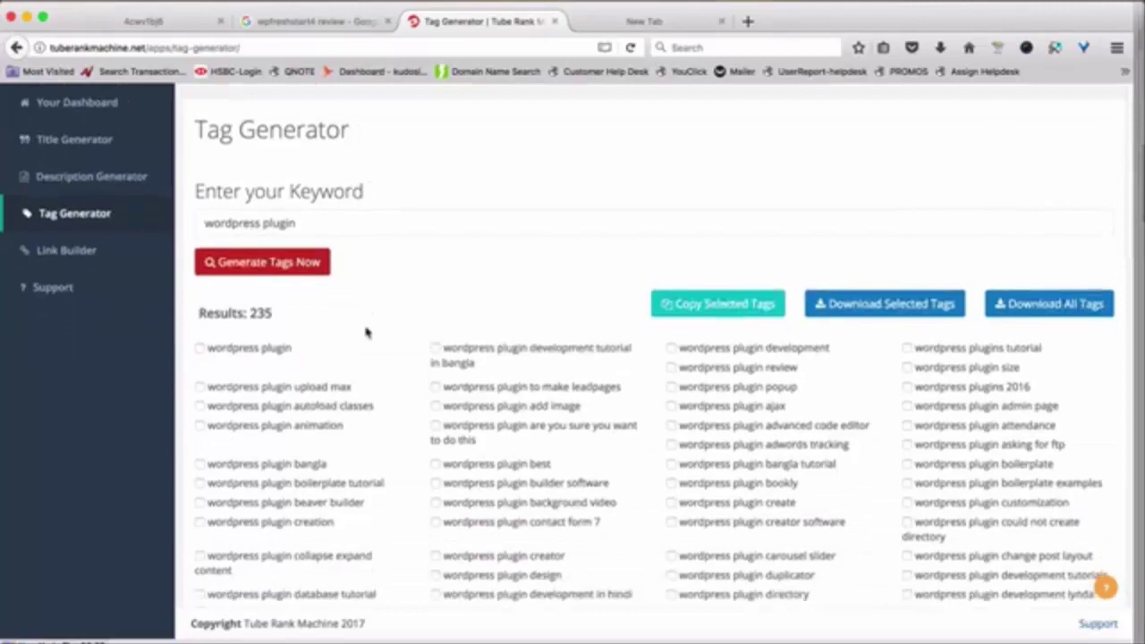
scroll(355, 283, "down", 2)
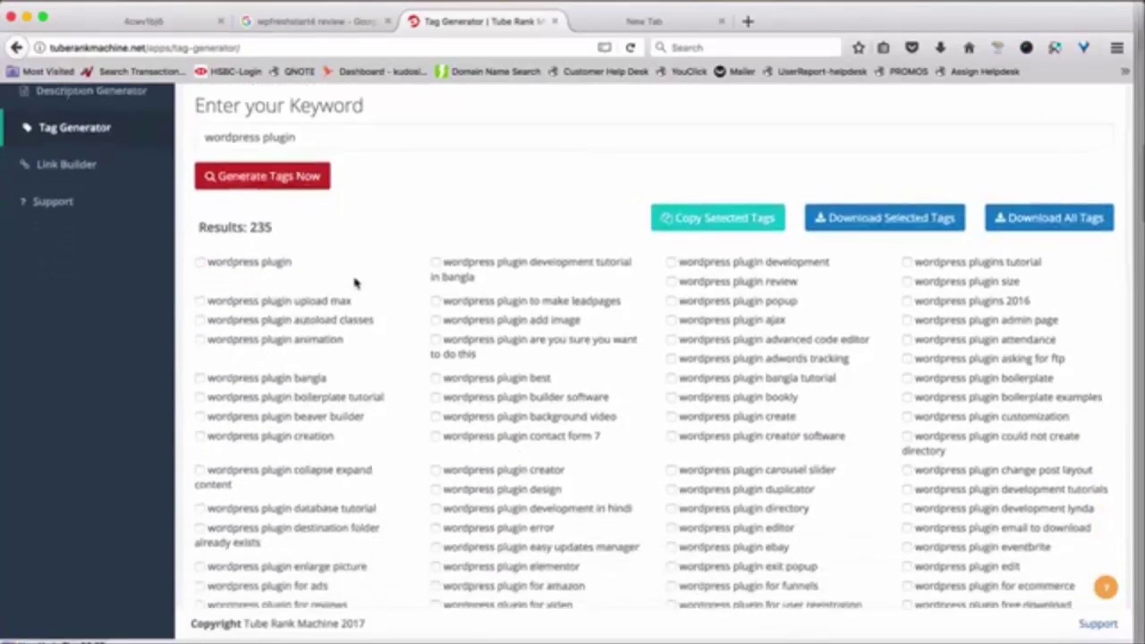
scroll(355, 283, "down", 2)
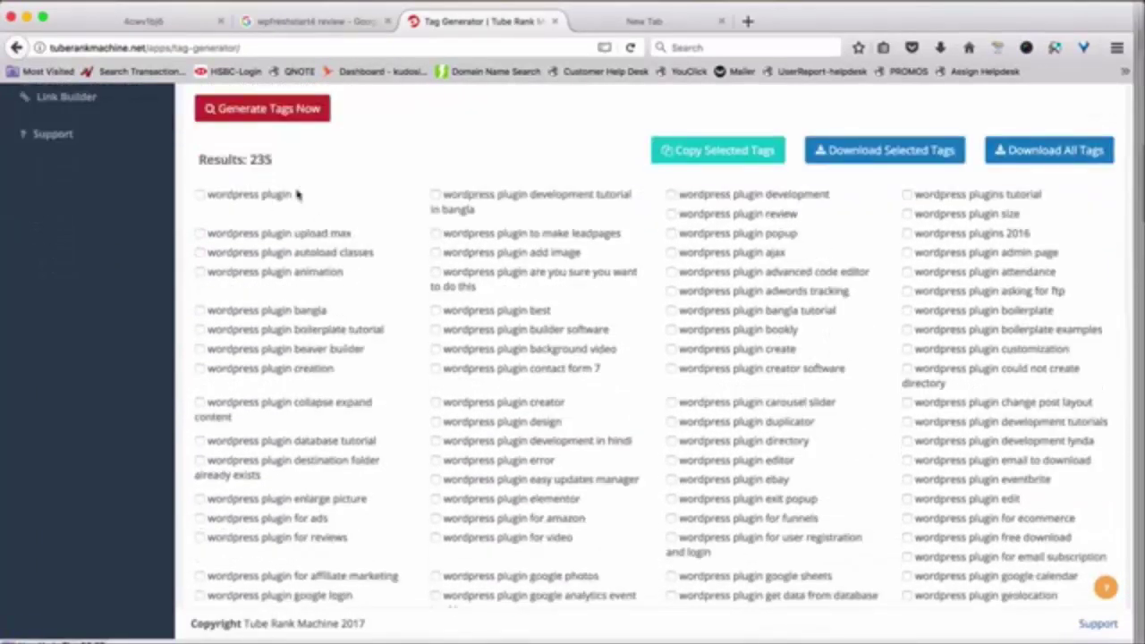
scroll(299, 196, "down", 1)
left_click(200, 162)
left_click(200, 202)
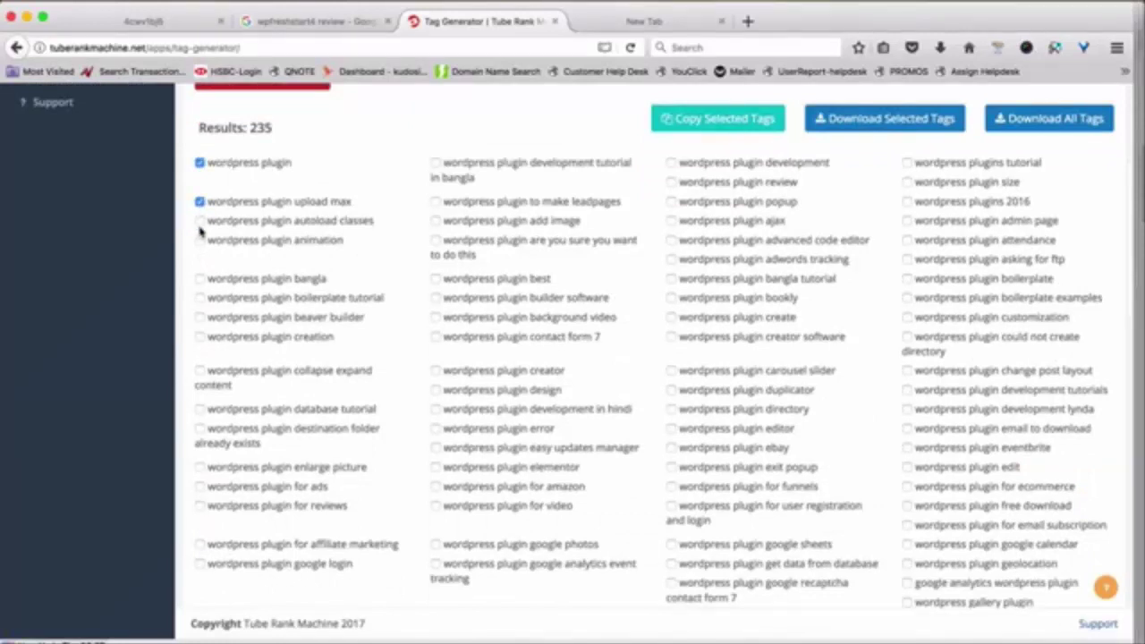
left_click(199, 221)
left_click(200, 240)
scroll(892, 229, "up", 2)
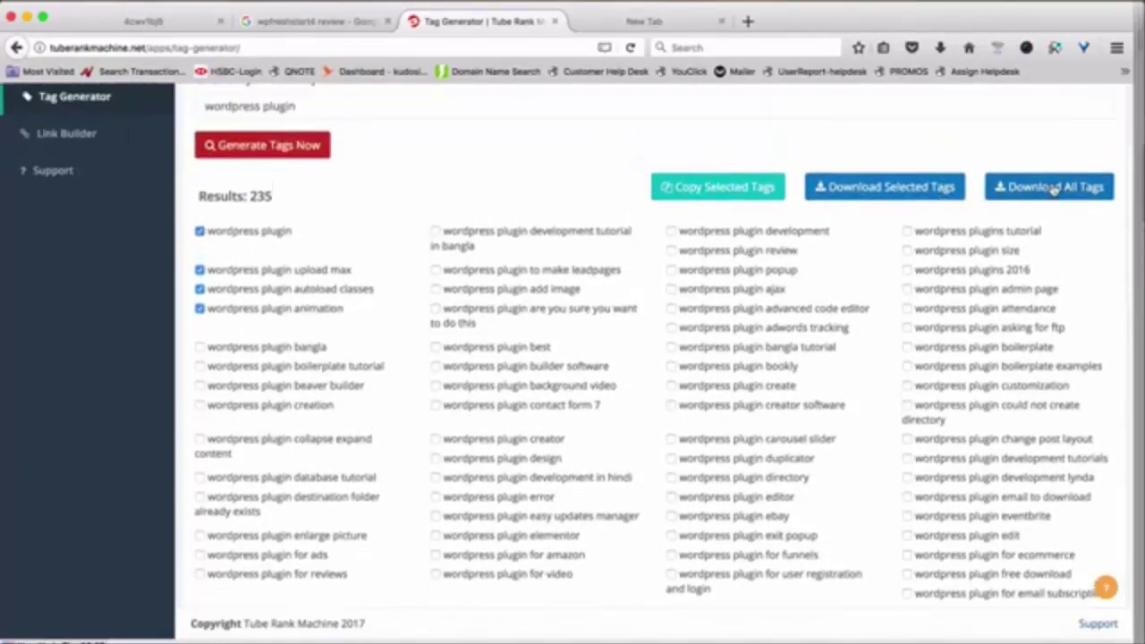
- Download the full tag list as a text file, view it in TextEdit, and return to the browser
left_click(1054, 187)
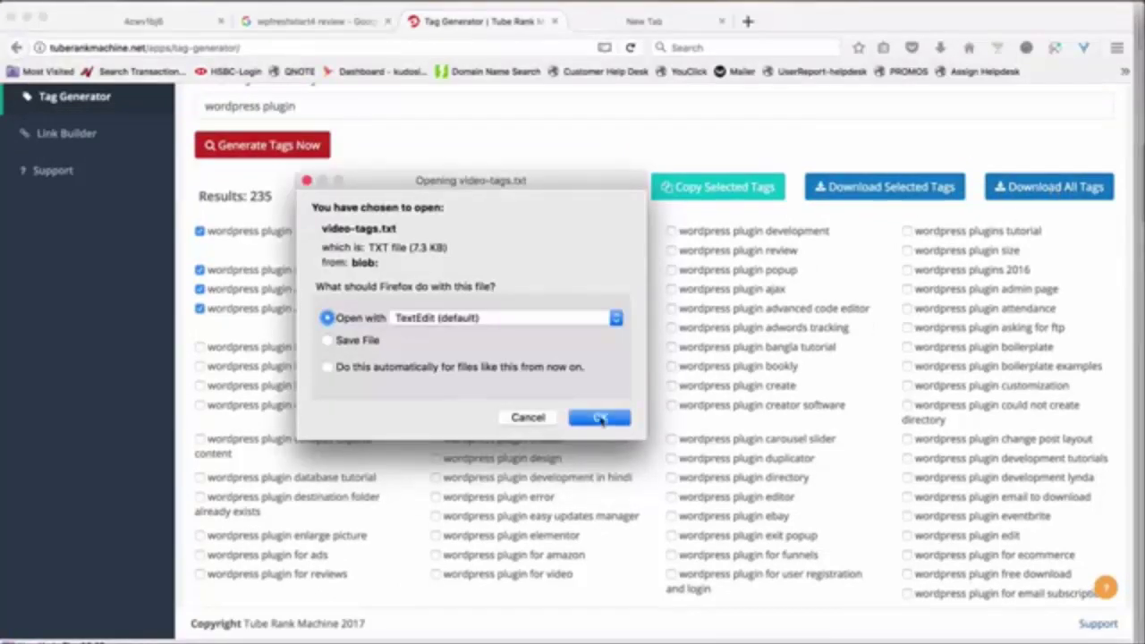
left_click(598, 418)
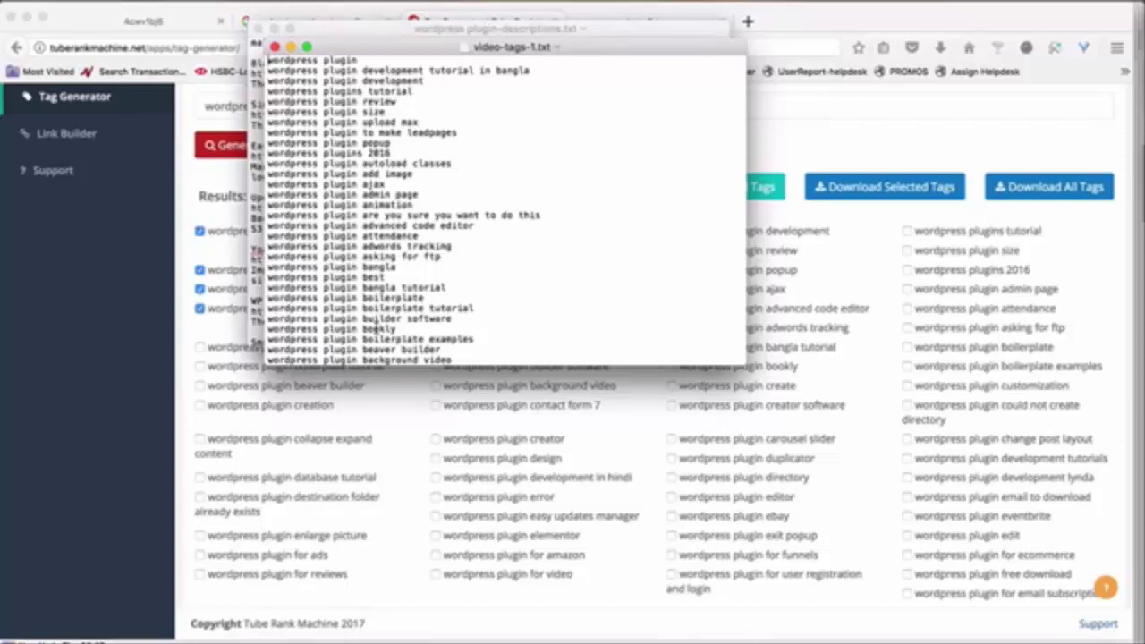
left_click(851, 147)
- In Link Builder, paste the first Google result's video ID 3H3w3EPhSkU into Video URL
scroll(485, 428, "up", 4)
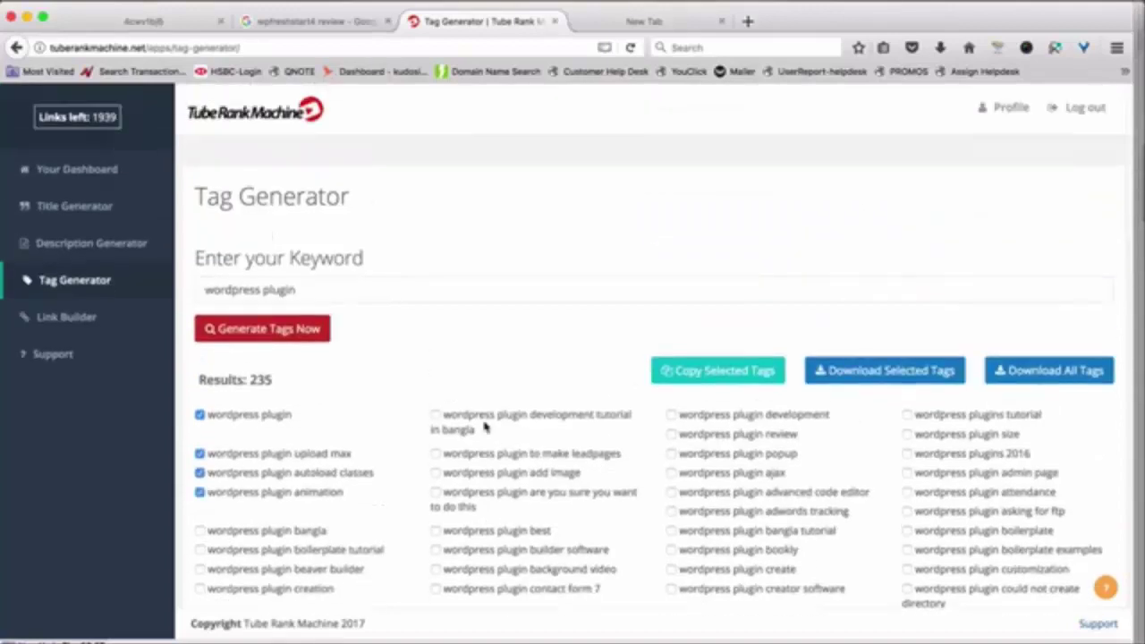
left_click(87, 321)
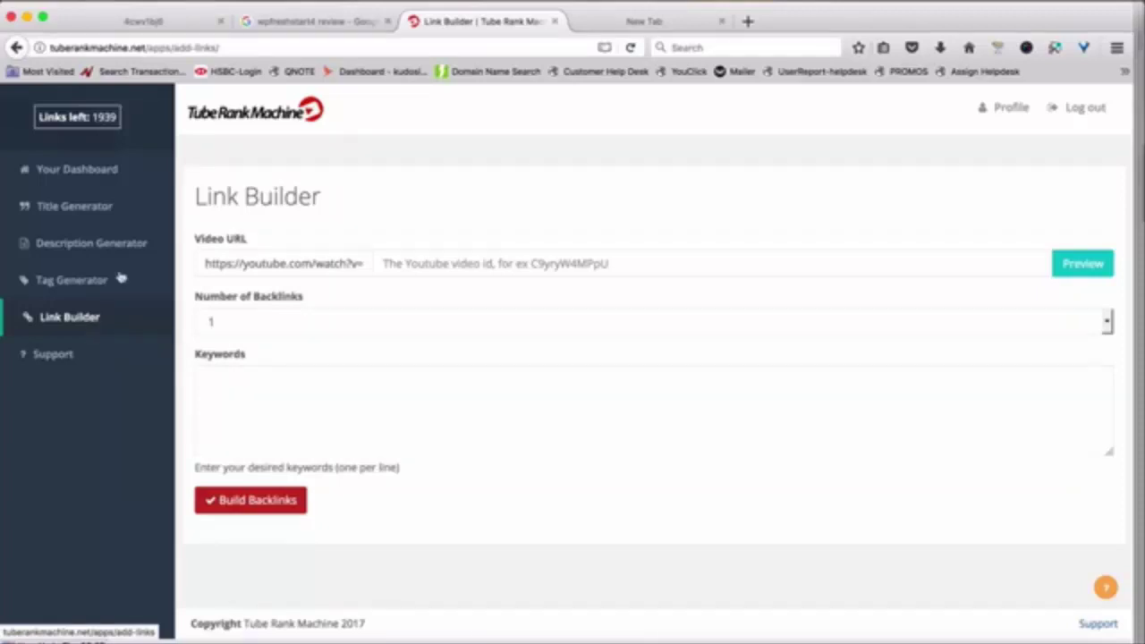
left_click(440, 263)
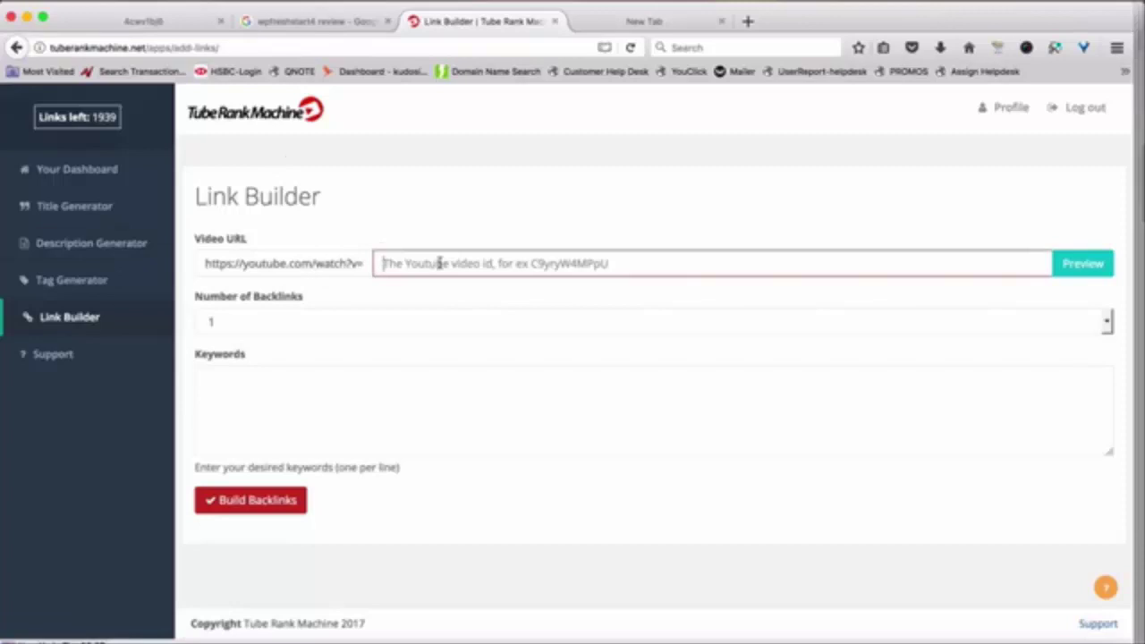
left_click(308, 21)
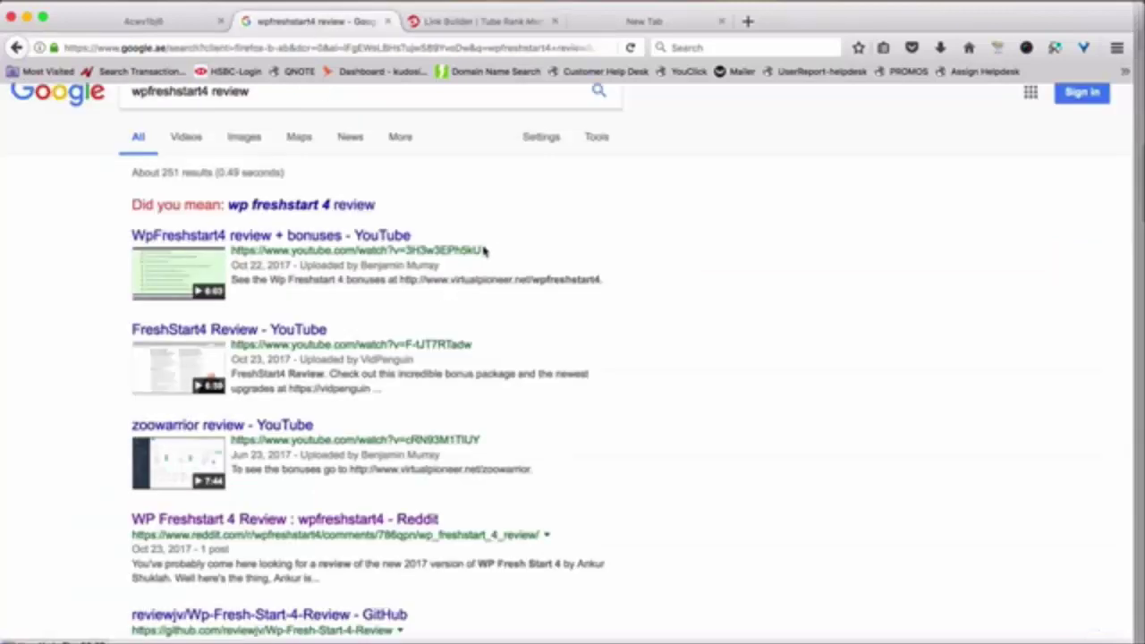
left_click_drag(483, 249, 405, 252)
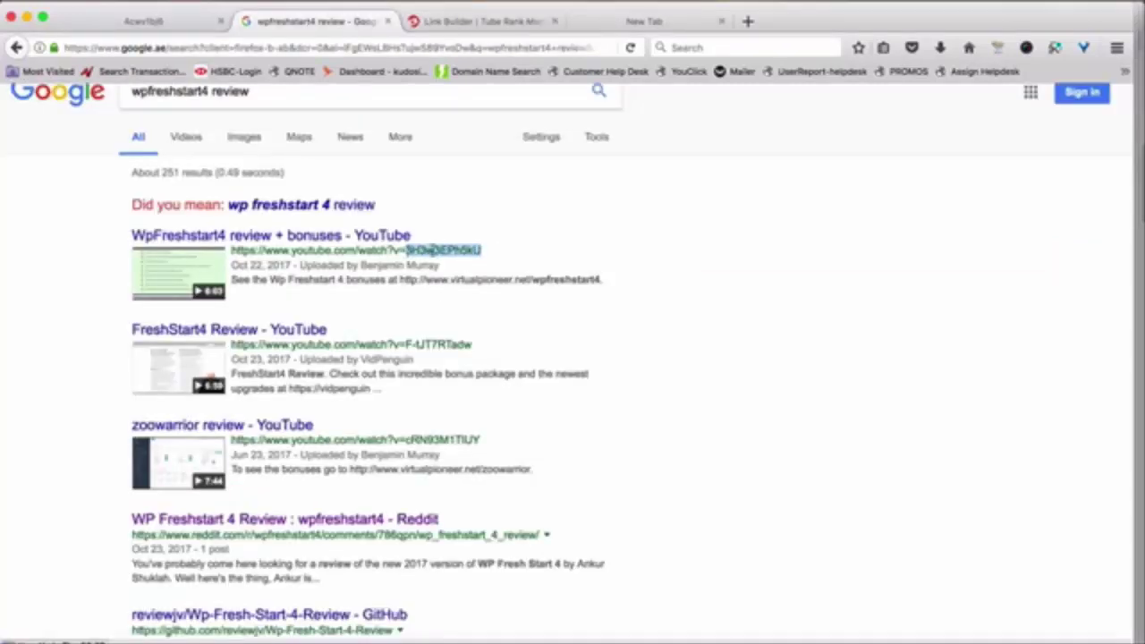
left_click(483, 21)
left_click(484, 259)
type("3H3w3EPhSkU")
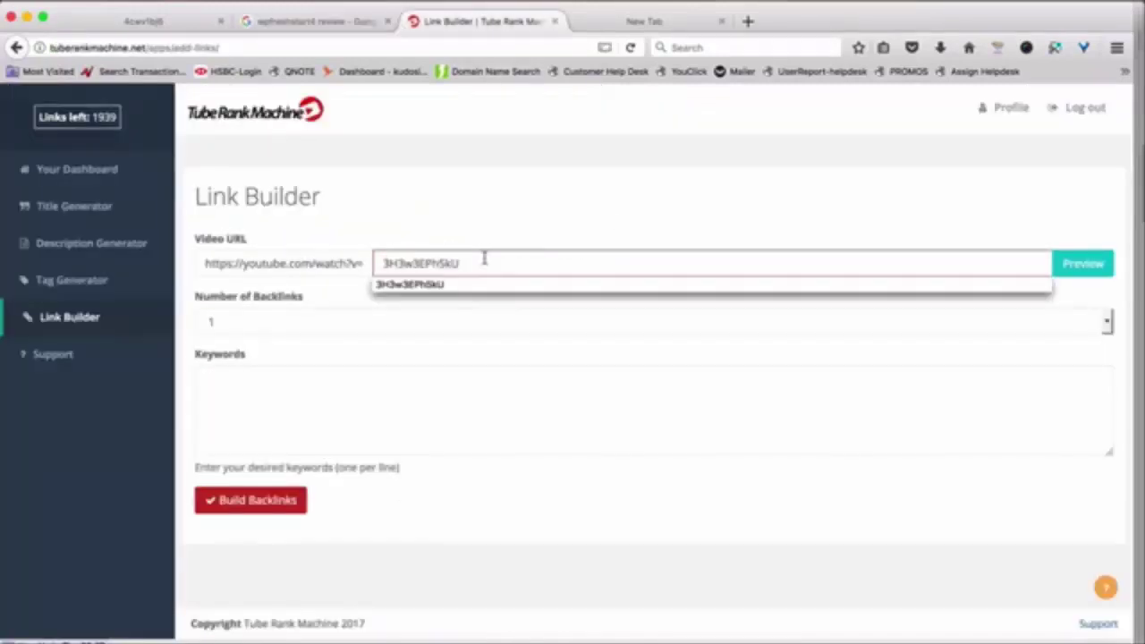
- Submit a 50-backlink job with keywords 'freshstart plugin, wpfreshstart review'
scroll(680, 358, "down", 3)
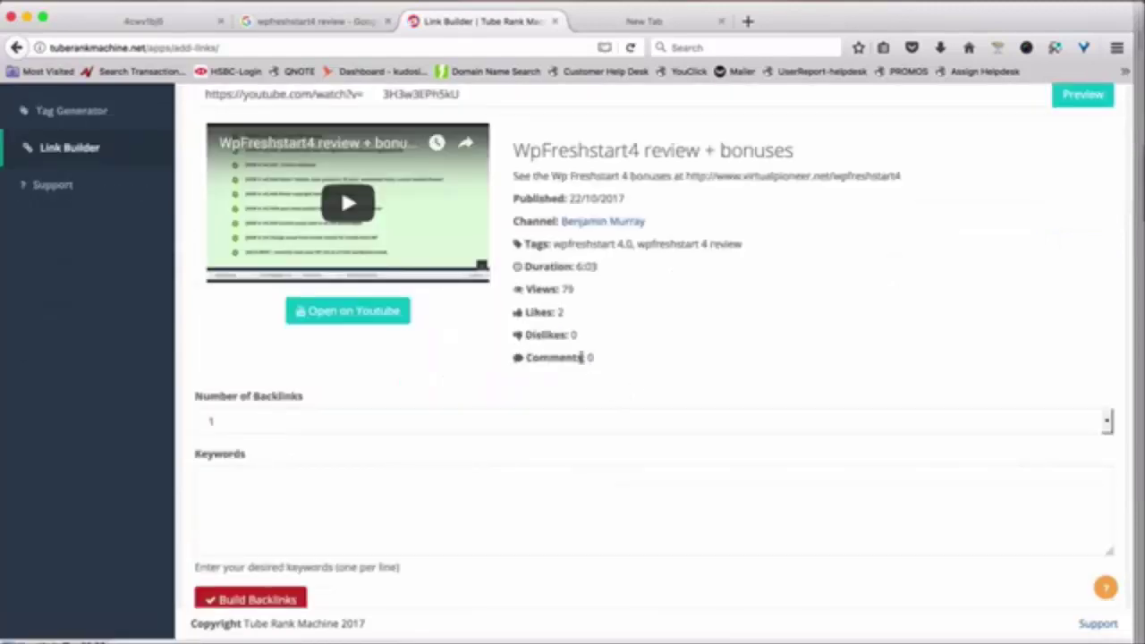
left_click(268, 422)
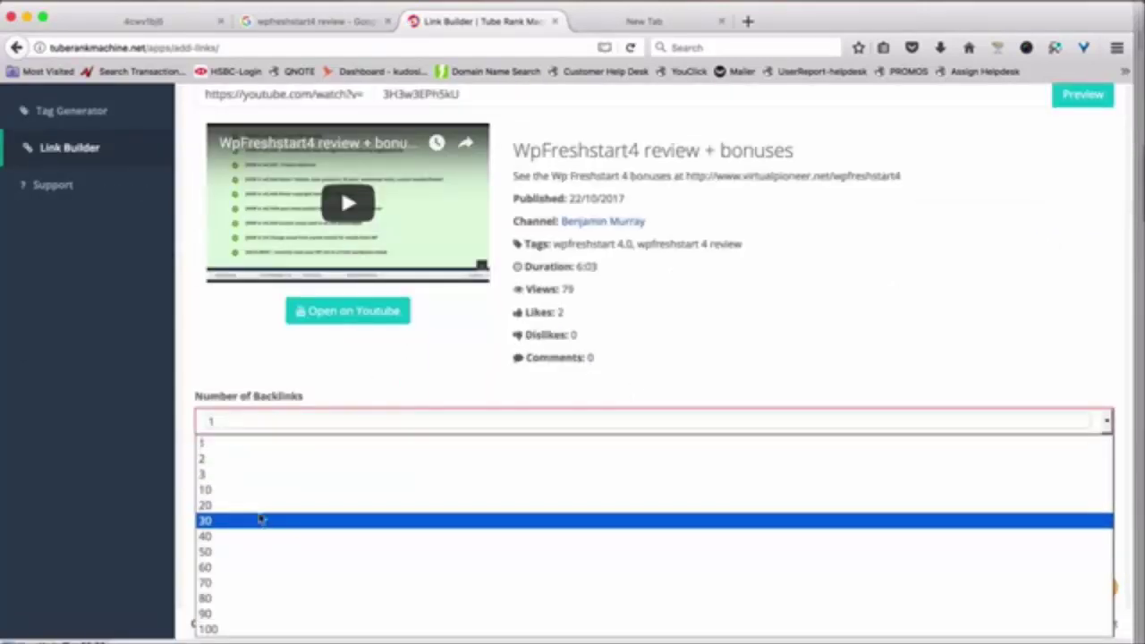
left_click(256, 551)
left_click(286, 493)
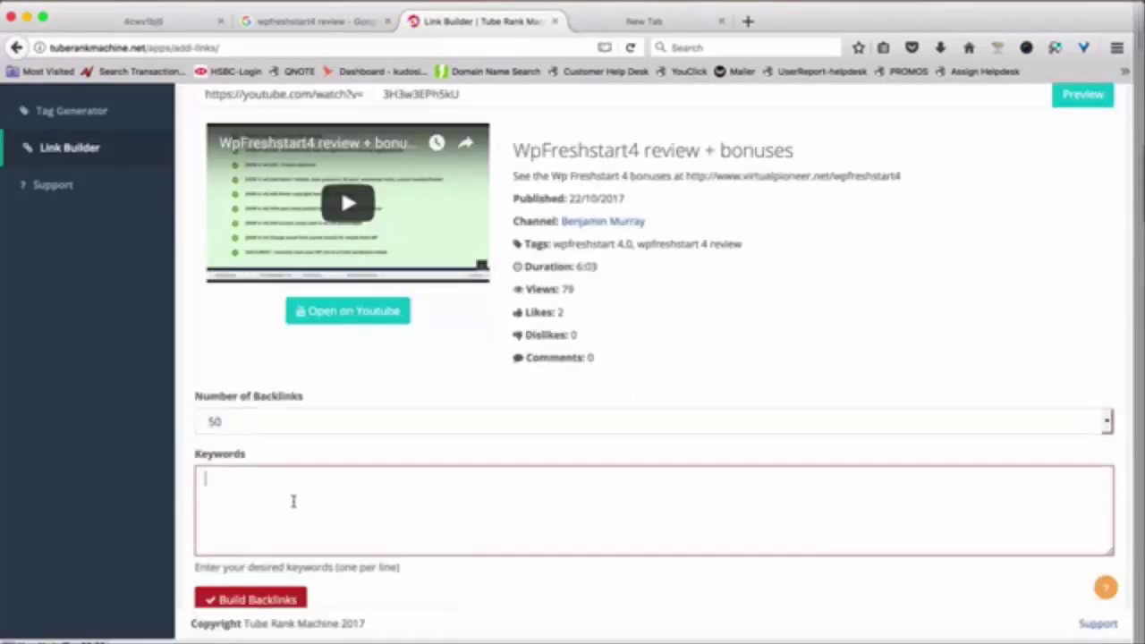
type("freshstart plugin")
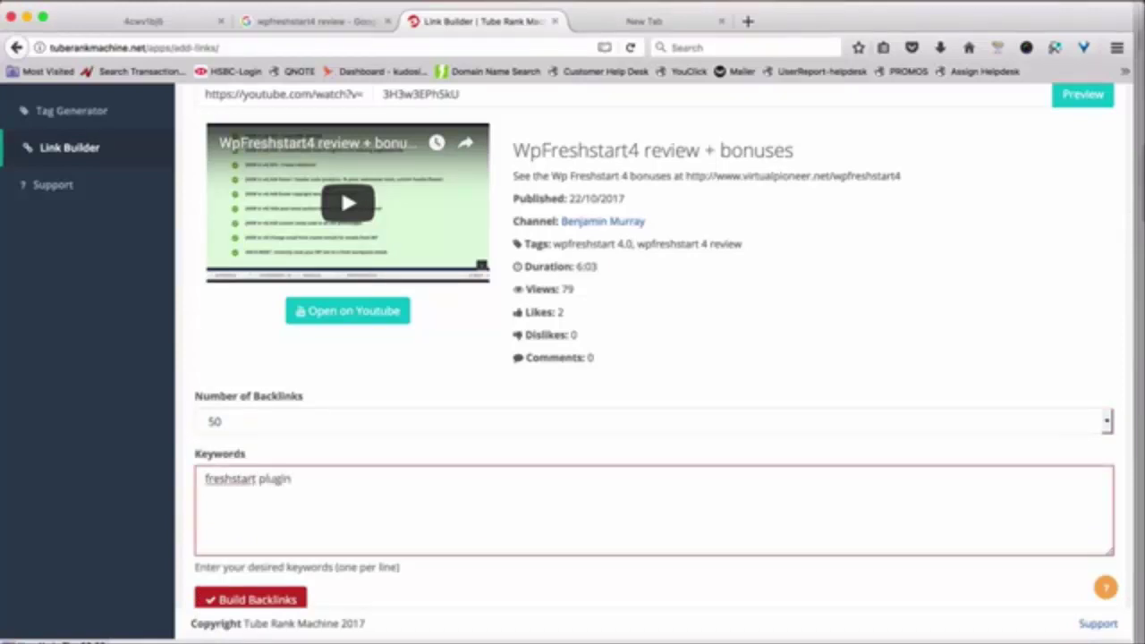
key("super+space")
key("BackSpace")
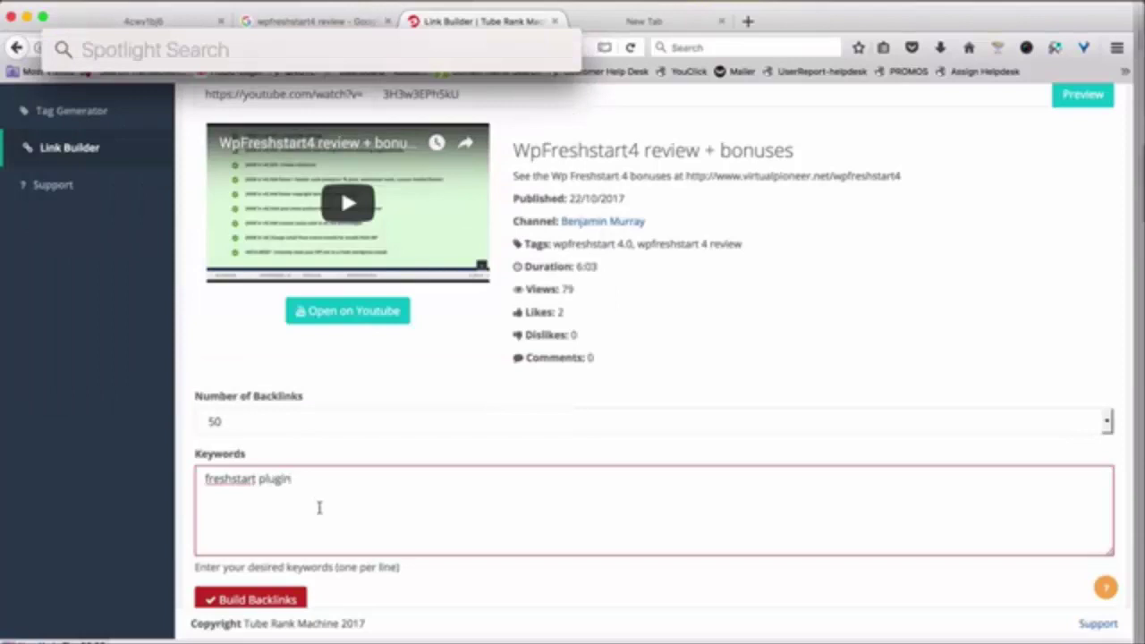
key("Escape")
type(", wpfreshstart review")
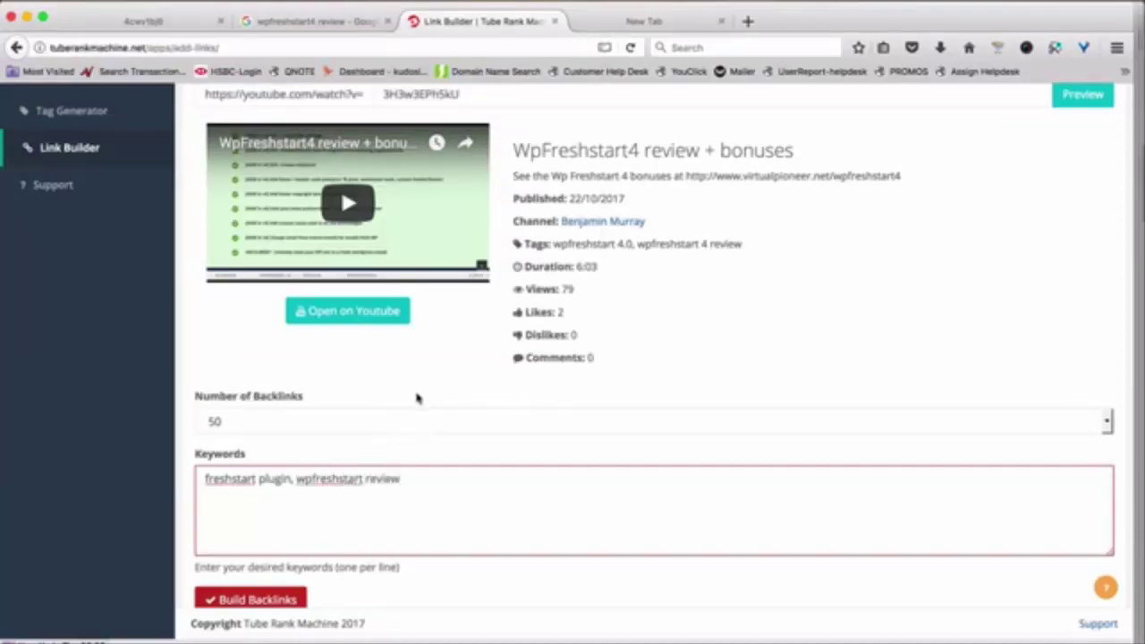
scroll(419, 399, "down", 2)
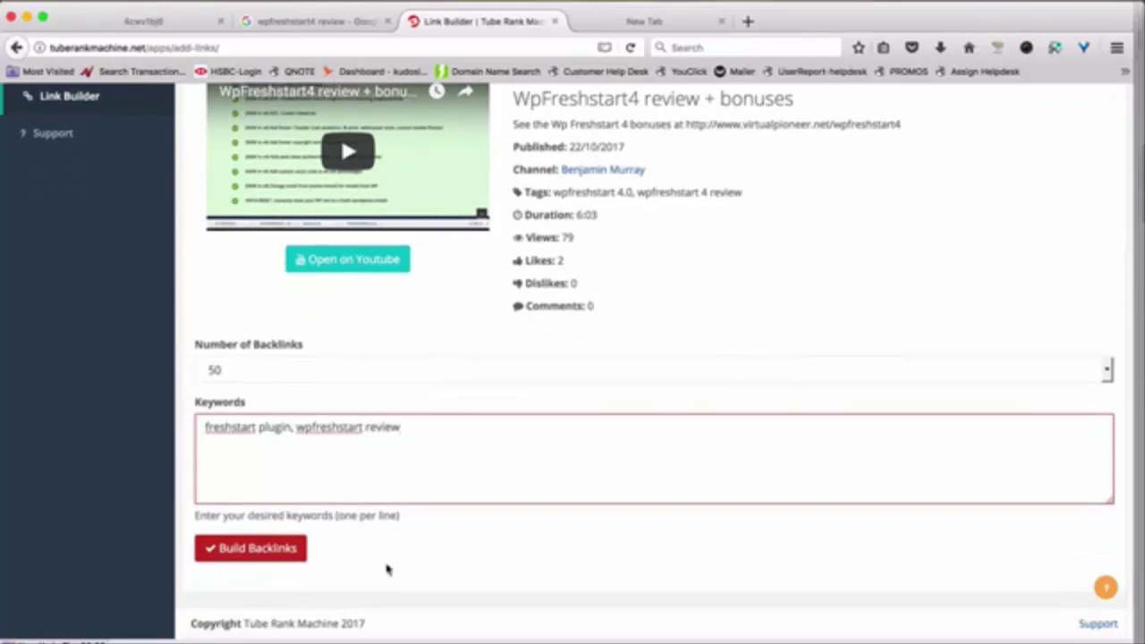
left_click(286, 551)
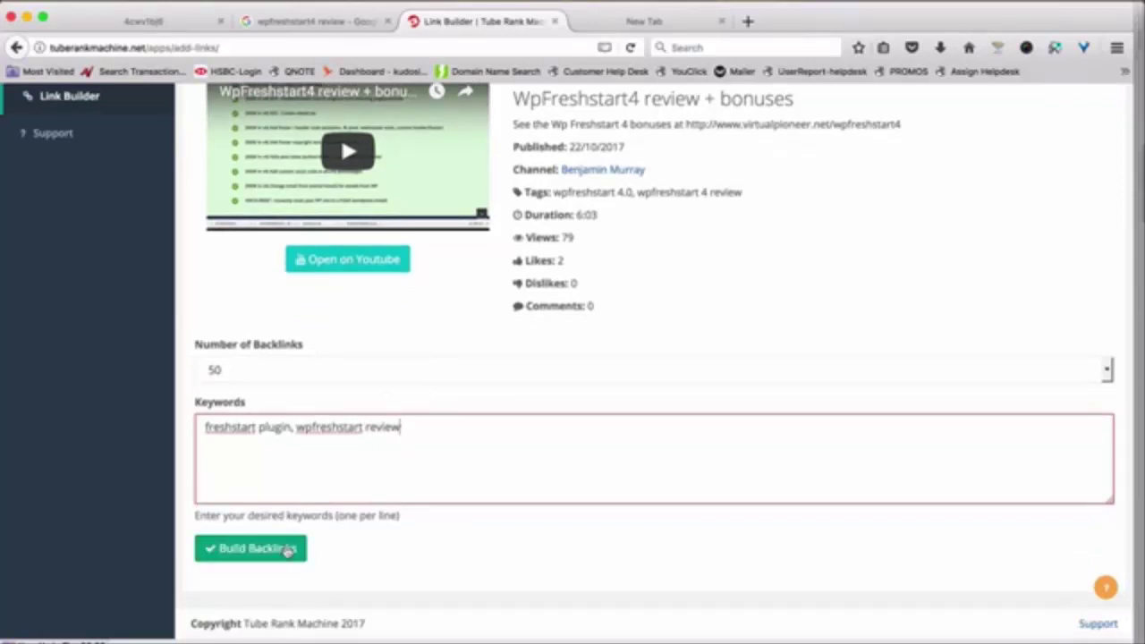
left_click(287, 551)
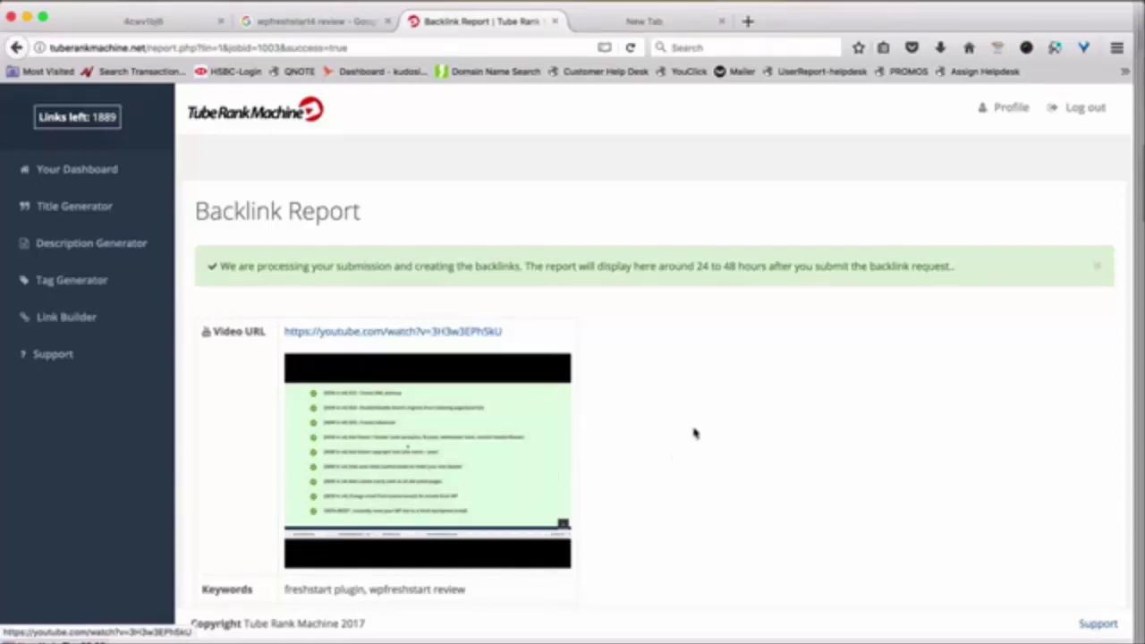
scroll(670, 327, "down", 5)
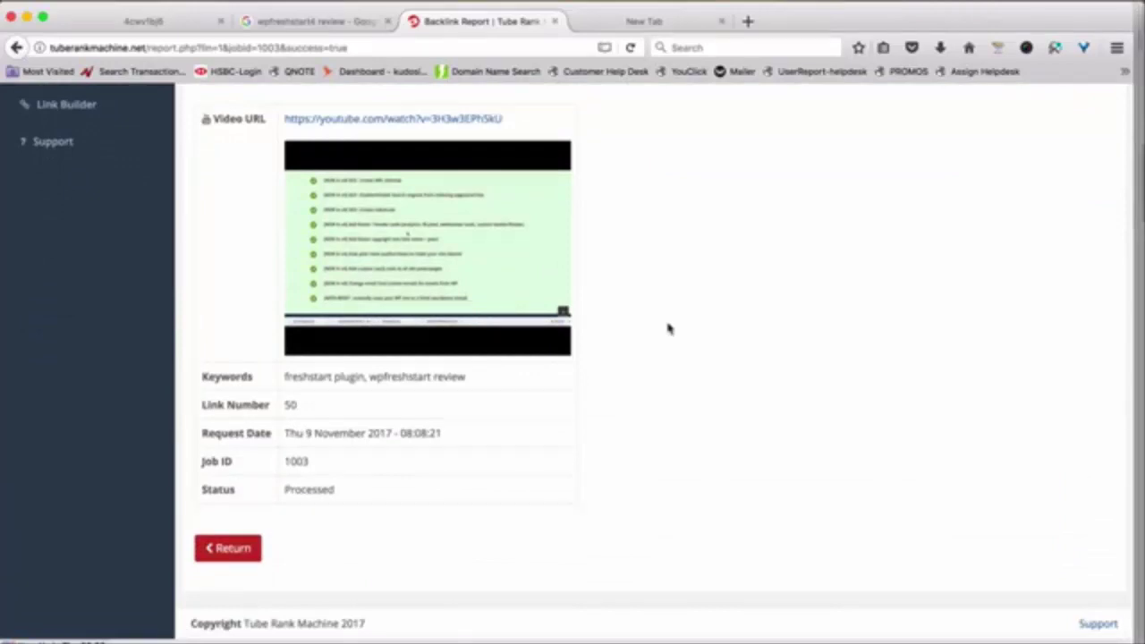
scroll(667, 328, "up", 5)
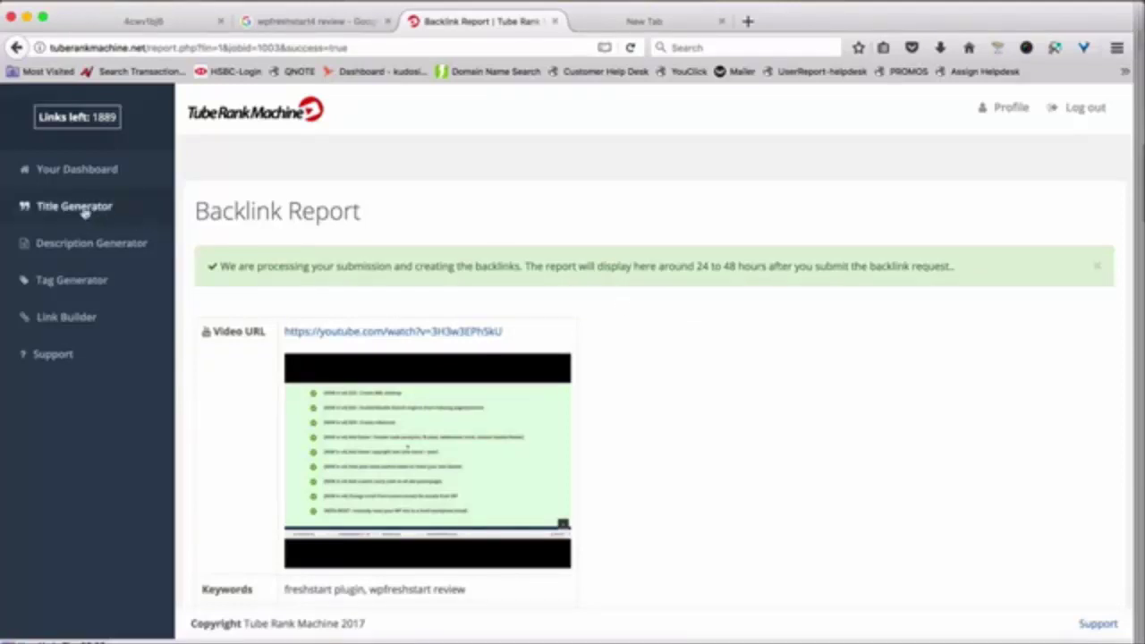
left_click(66, 317)
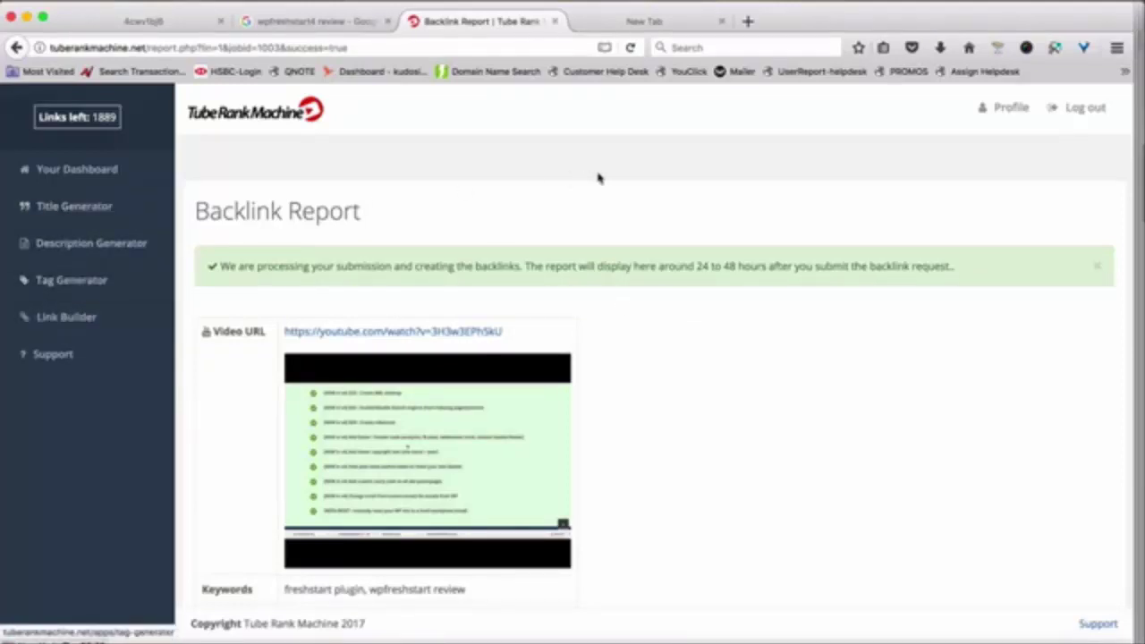